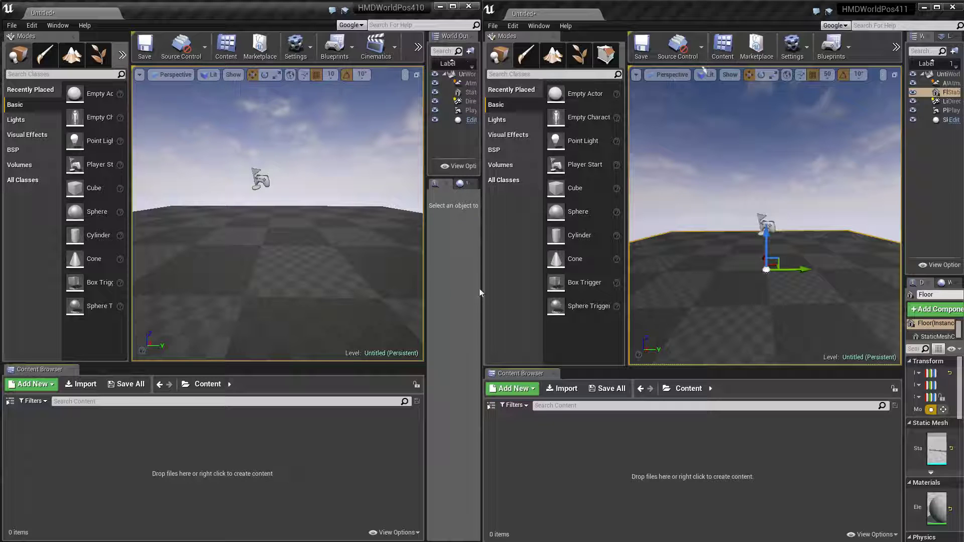
drag(426, 260, 409, 261)
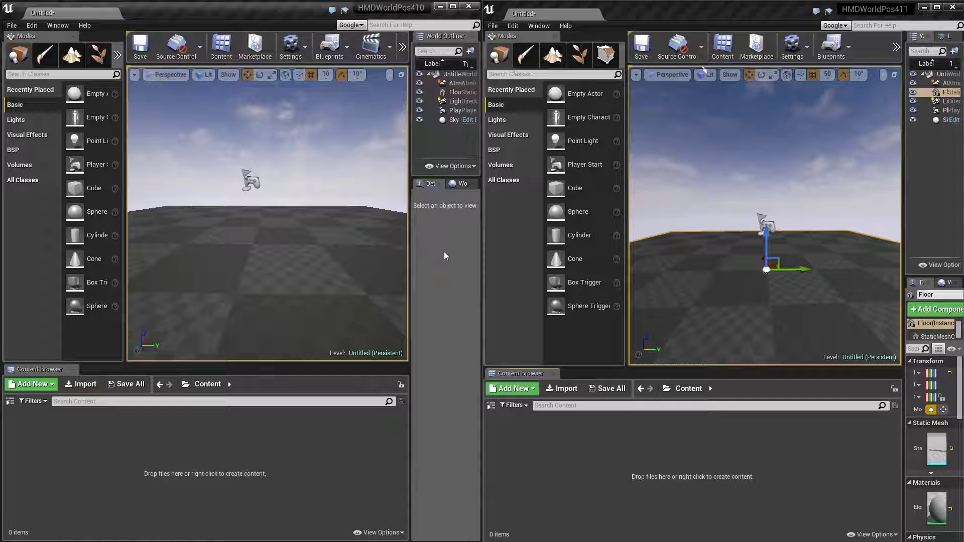
click(931, 217)
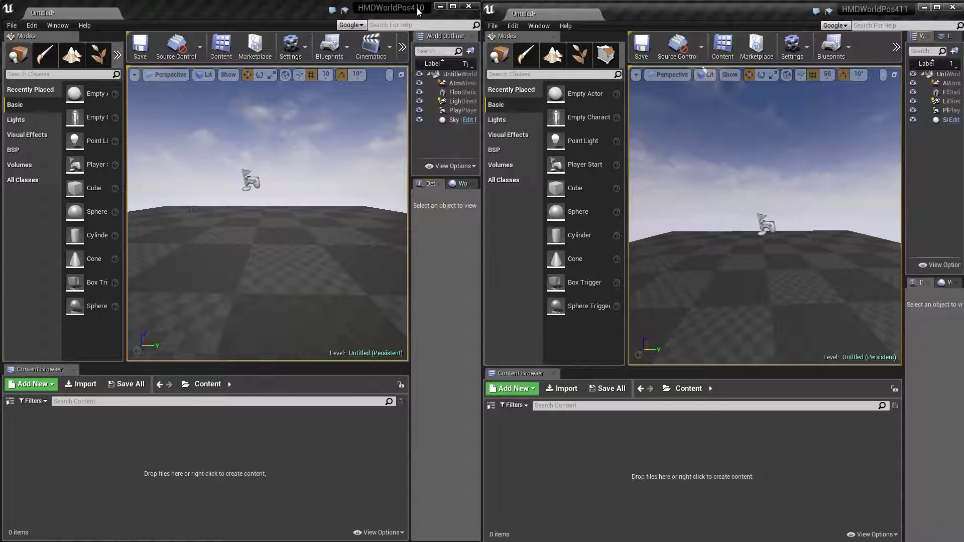
mouse_move(910, 15)
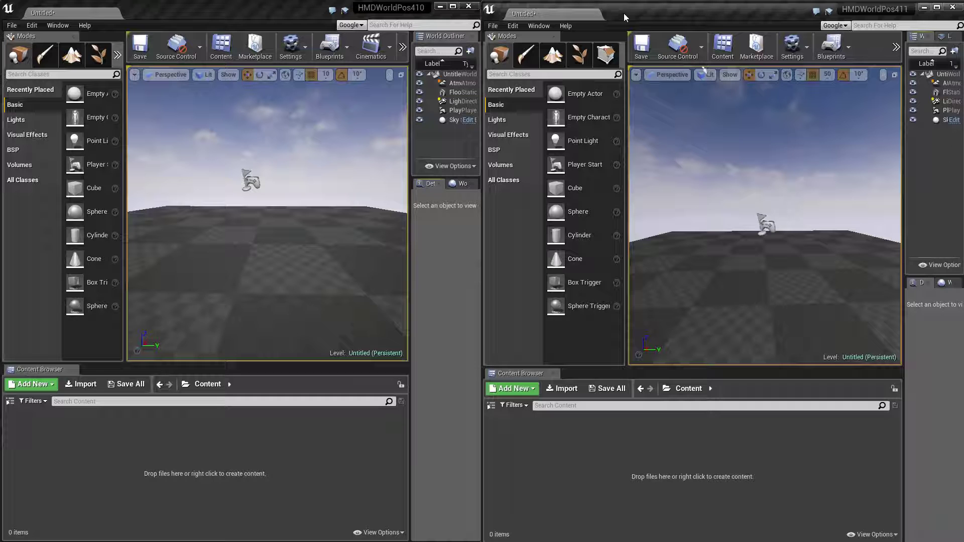
click(408, 207)
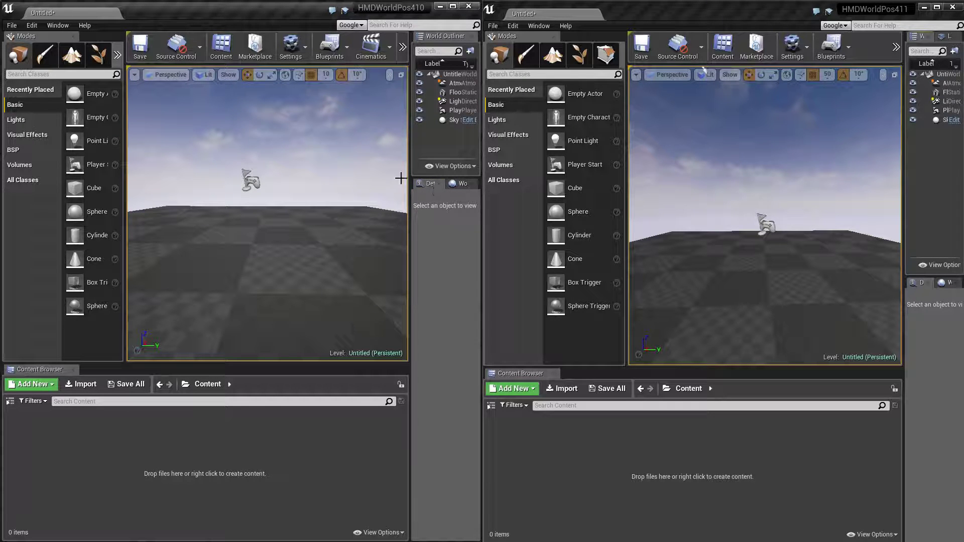
Step: Widen the HMDWorldPos410 viewport area, play its level in the standalone VR preview, and end the preview
drag(409, 169, 453, 169)
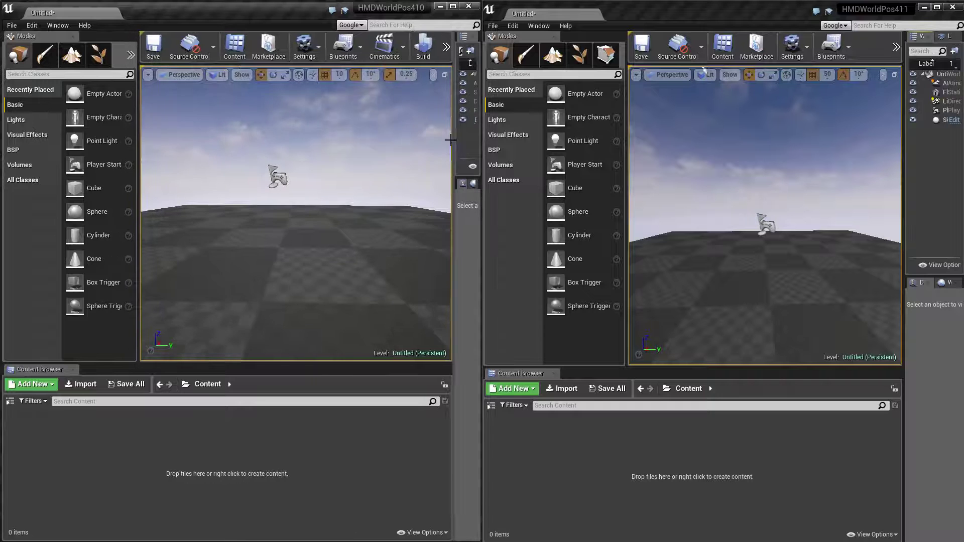
click(448, 47)
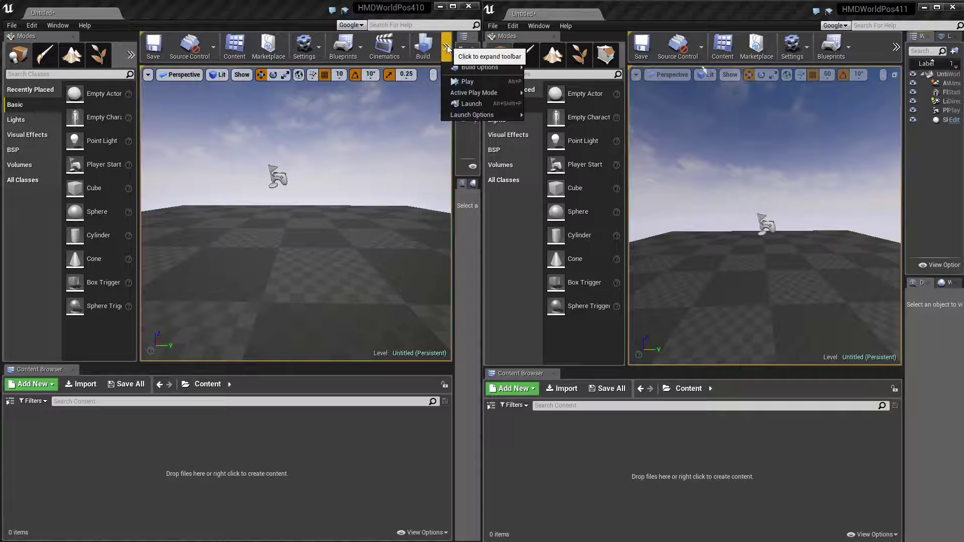
click(464, 83)
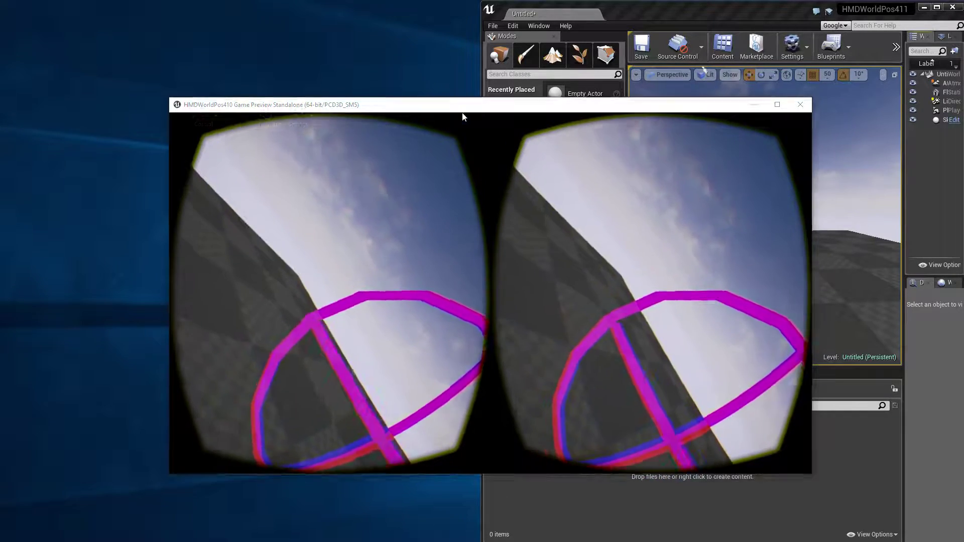
key(Escape)
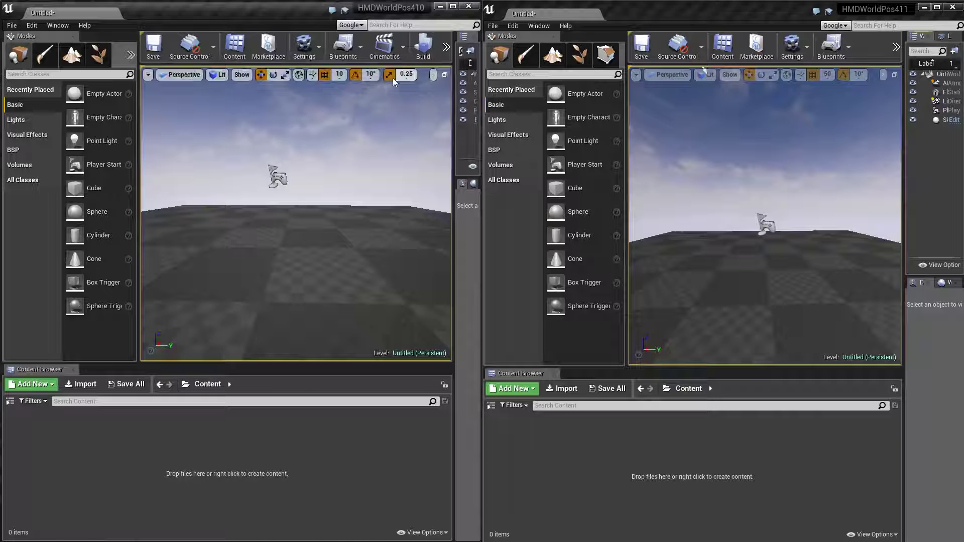
Step: Open the HMDWorldPos410 level blueprint, examine how the camera location feeds the Draw Debug Circle node, and close it
click(342, 49)
click(376, 129)
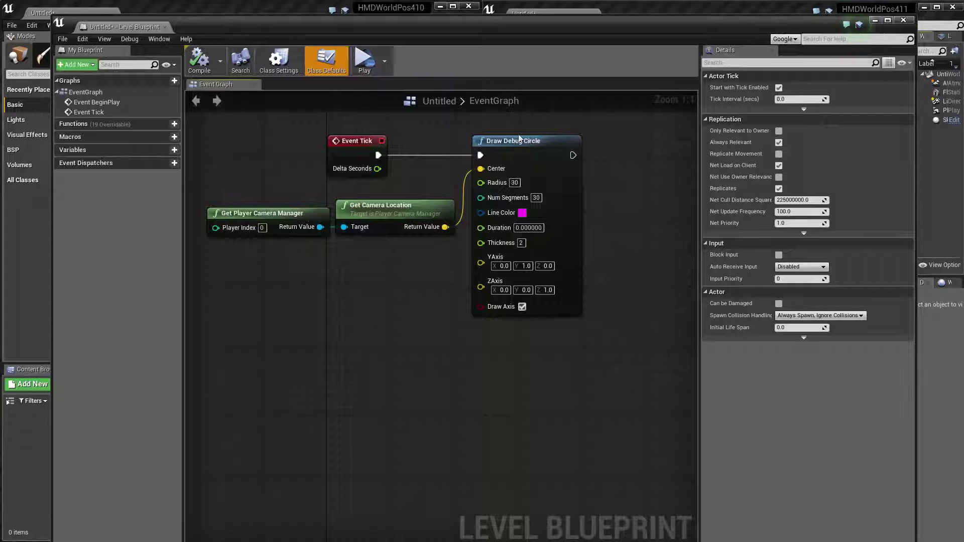
click(526, 148)
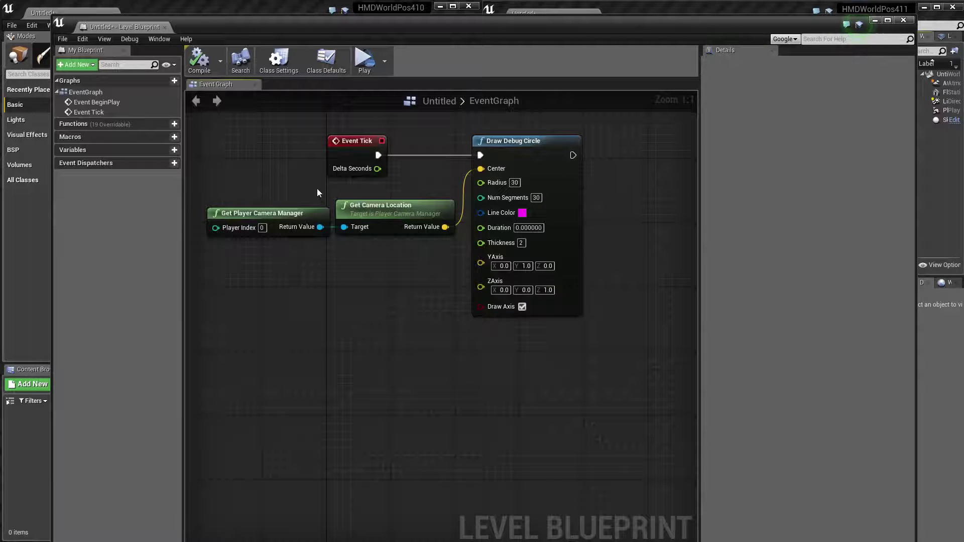
click(165, 26)
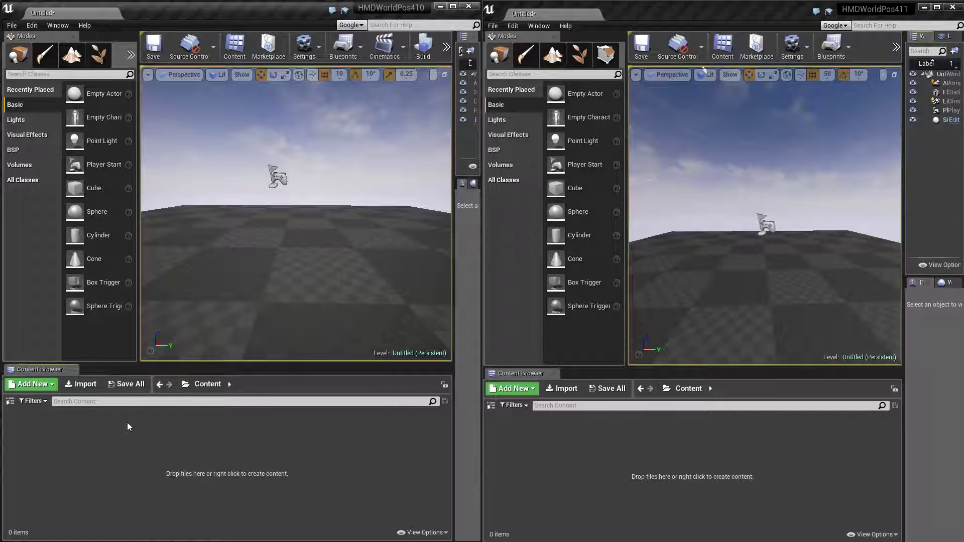
Step: Create a Blueprint class based on Player Controller in the HMDWorldPos410 Content folder and name it PC
right_click(73, 421)
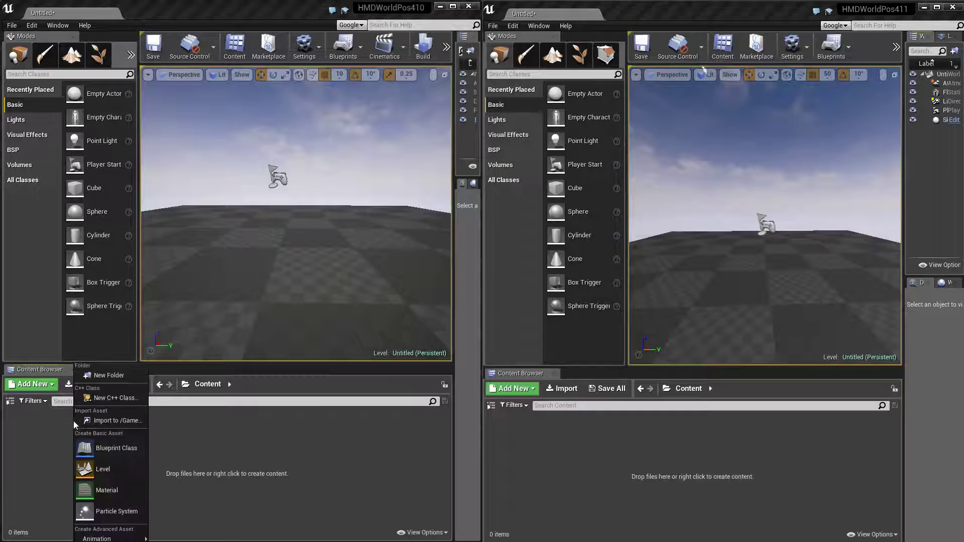
click(120, 445)
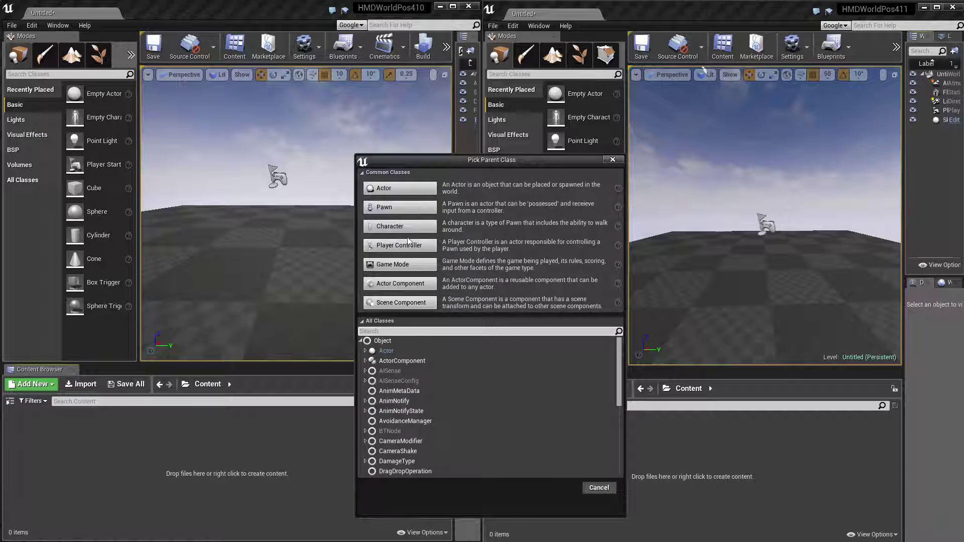
click(408, 243)
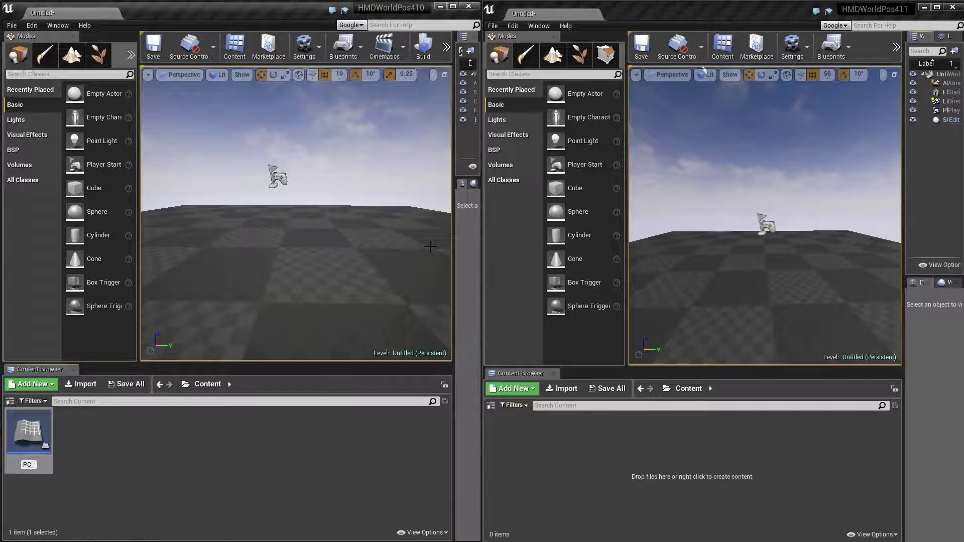
key(Return)
Step: Create a Blueprint class based on Game Mode in the Content folder and name it GM
right_click(74, 447)
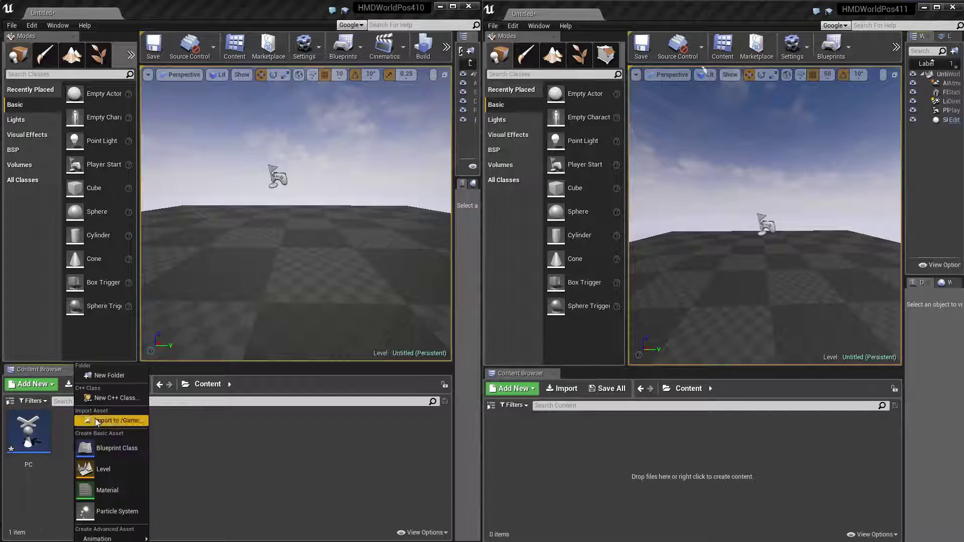
click(115, 447)
click(399, 265)
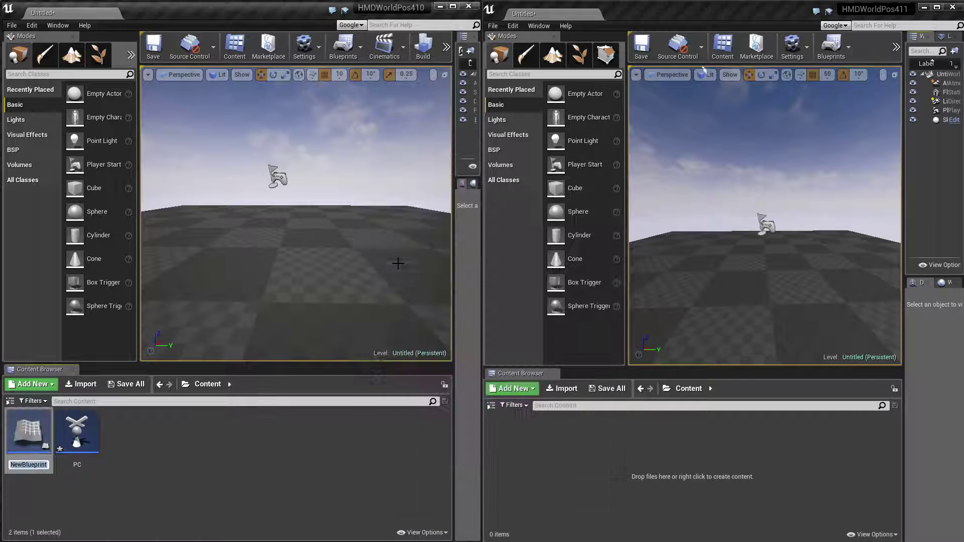
text(GM)
key(Return)
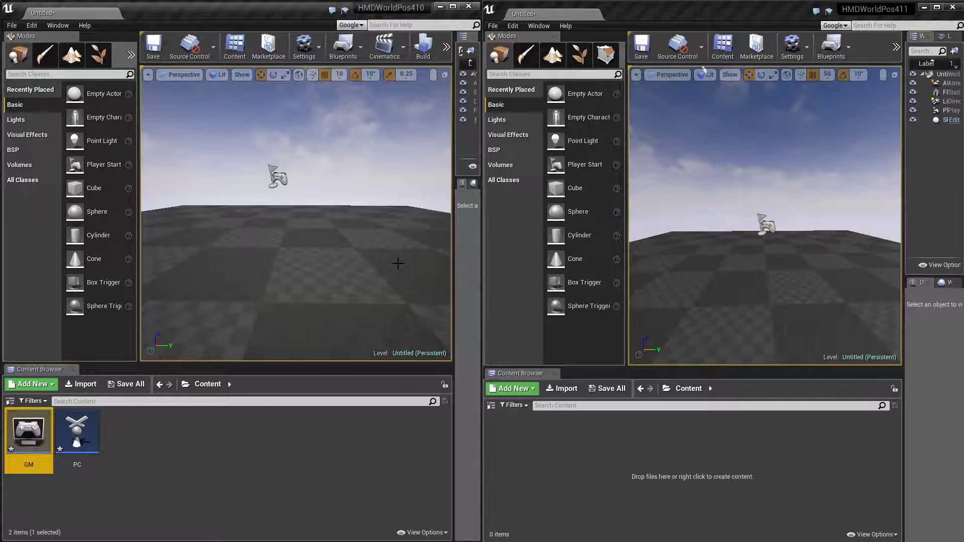
Step: Create a Blueprint class with PlayerCameraManager as its parent class and name it PCM
right_click(137, 413)
click(177, 441)
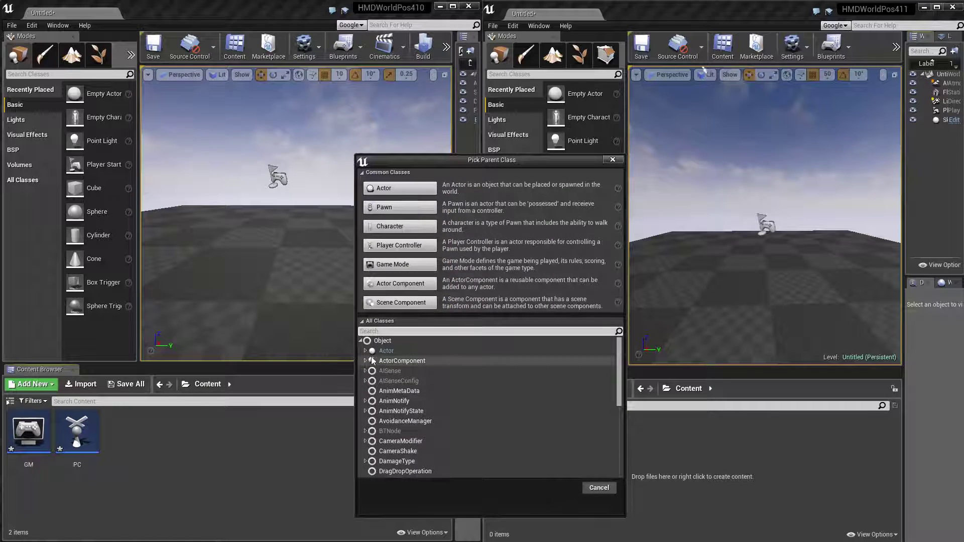
text(acm)
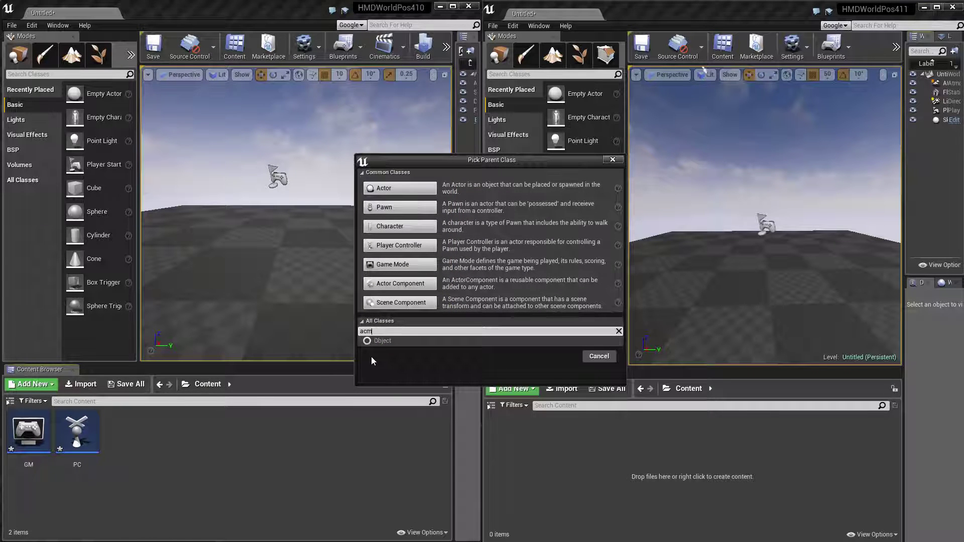
text(camera)
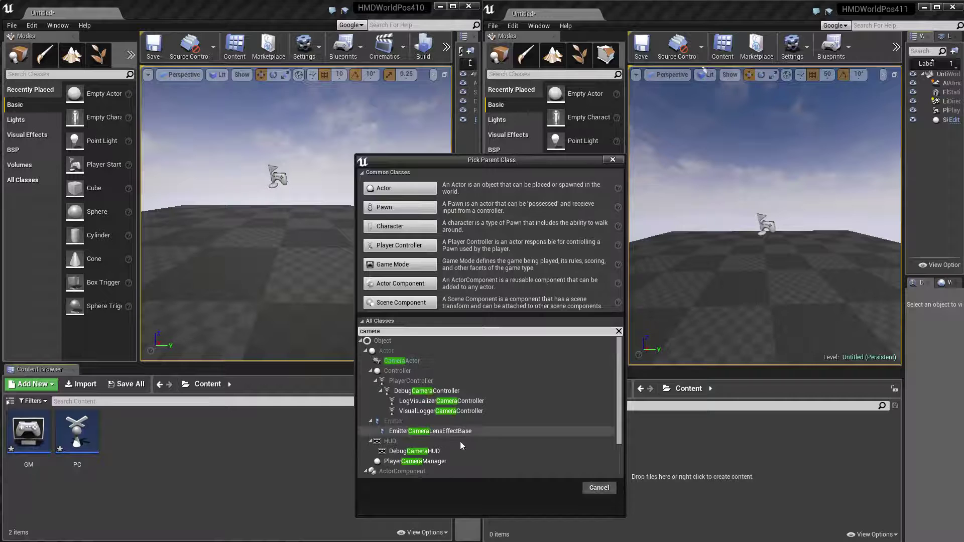
click(444, 461)
click(550, 487)
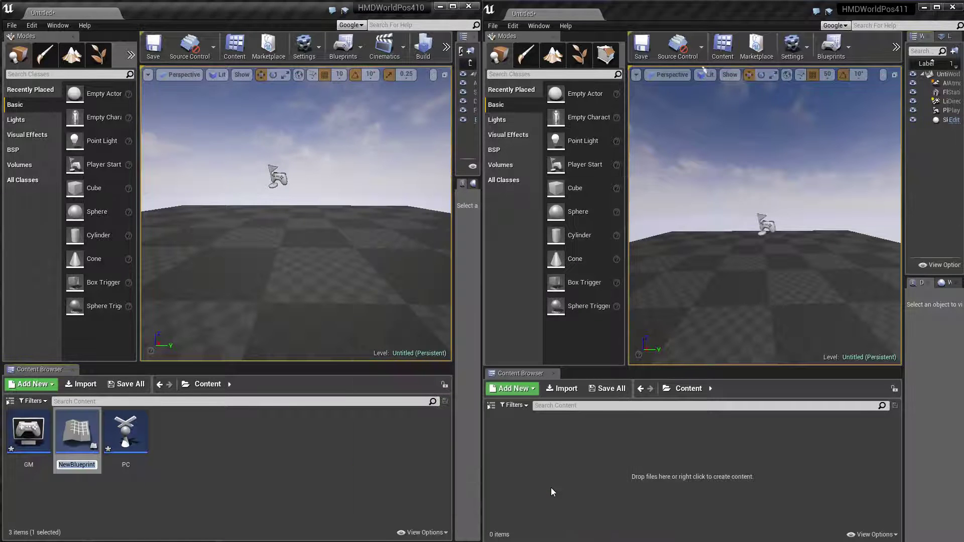
key(Return)
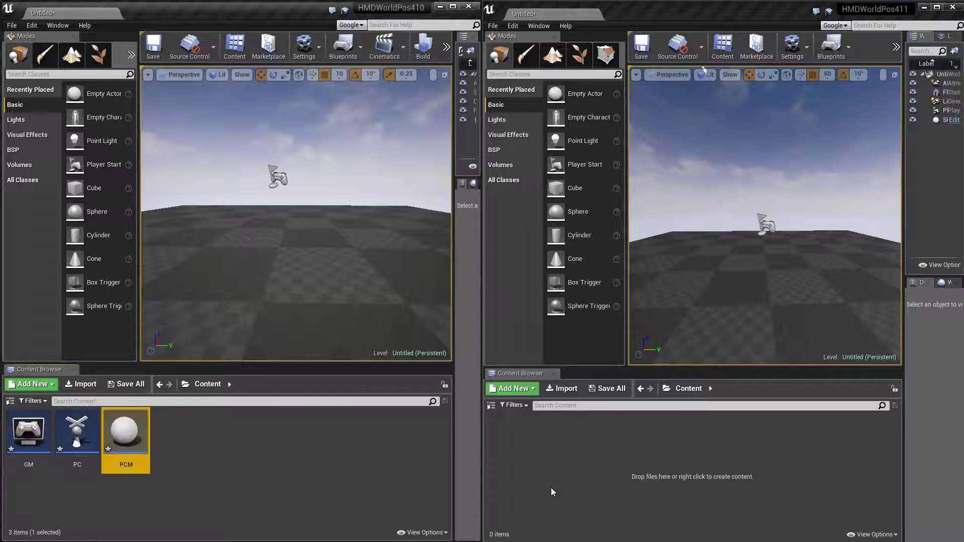
click(236, 421)
Step: Enable Follow Hmd Orientation in the PCM blueprint's class defaults, compile the blueprint and close it
double_click(146, 425)
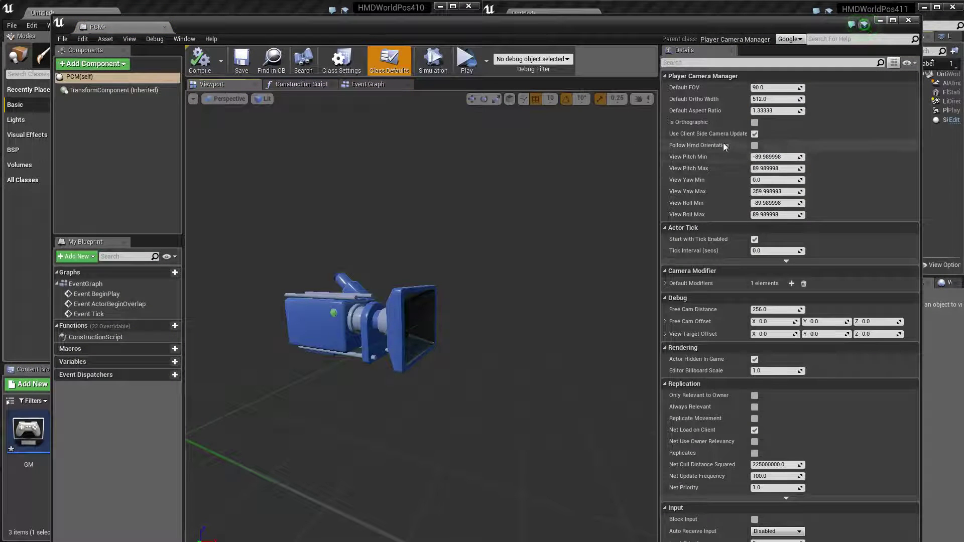
click(754, 145)
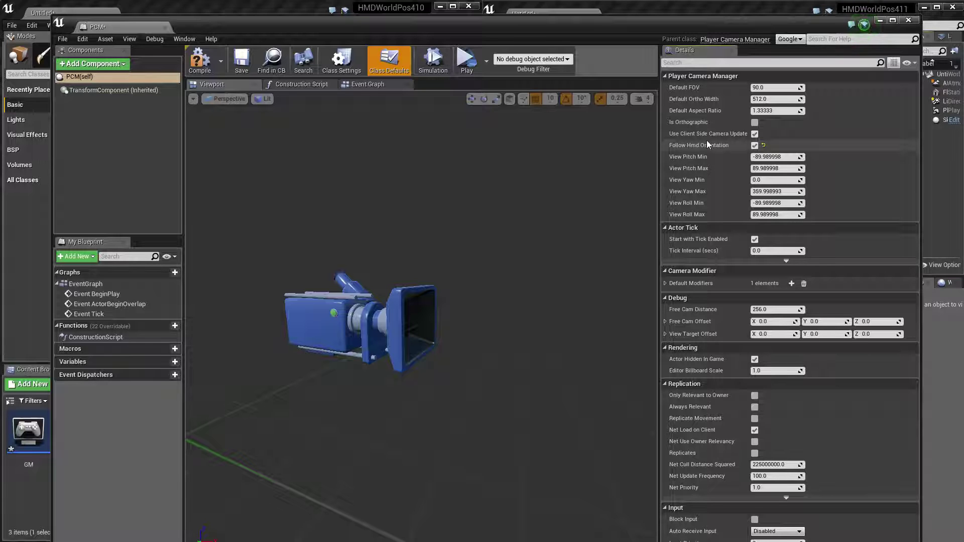
click(201, 64)
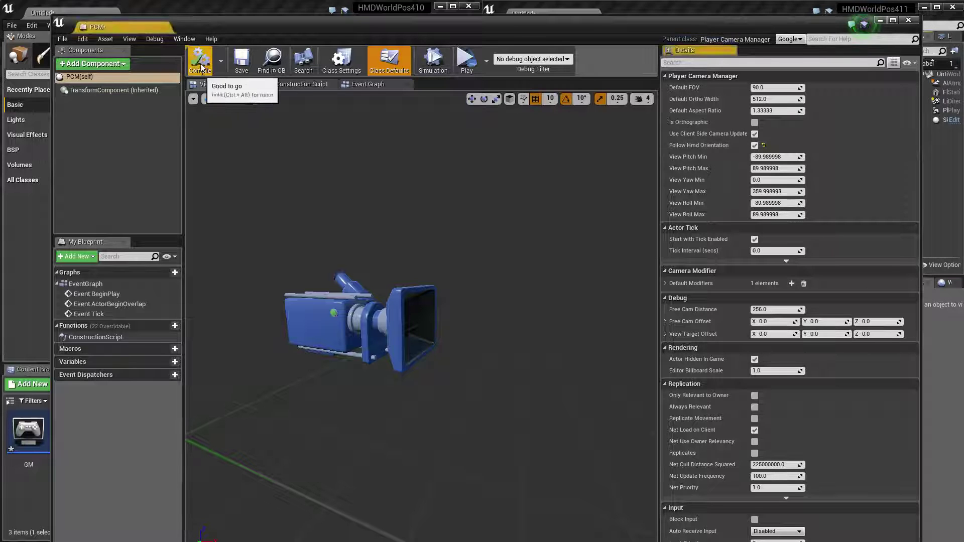
click(169, 26)
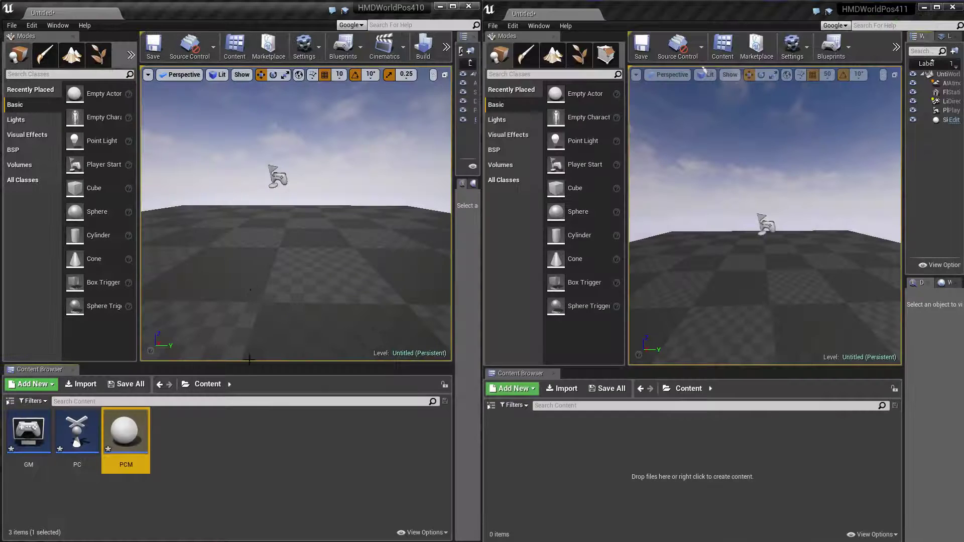
Step: Set the PC blueprint's Player Camera Manager Class to PCM, compile the blueprint and close it
double_click(77, 431)
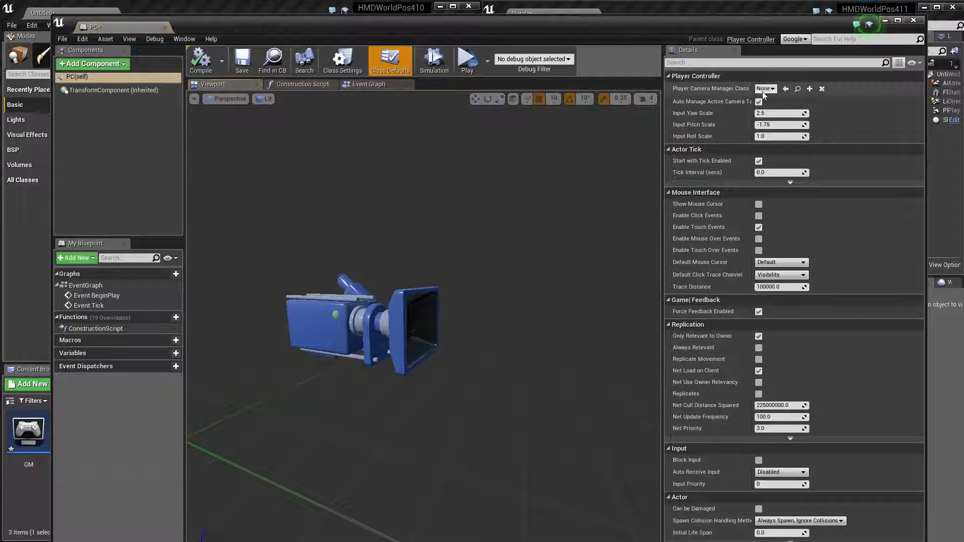
click(765, 88)
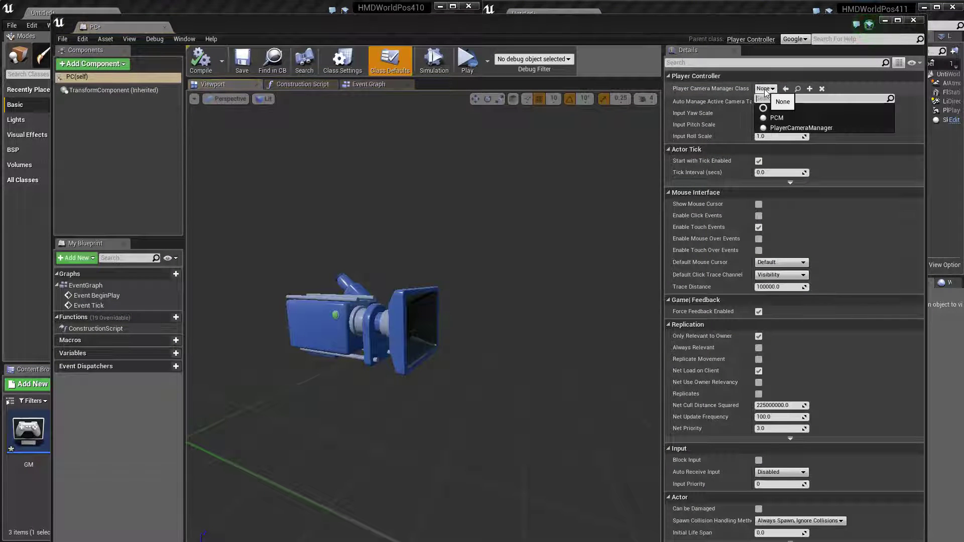
click(788, 120)
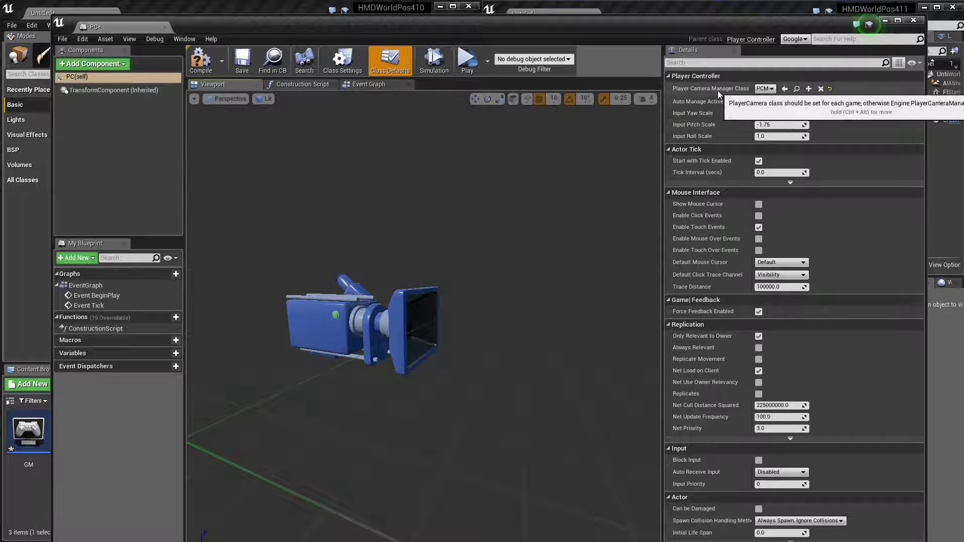
click(200, 74)
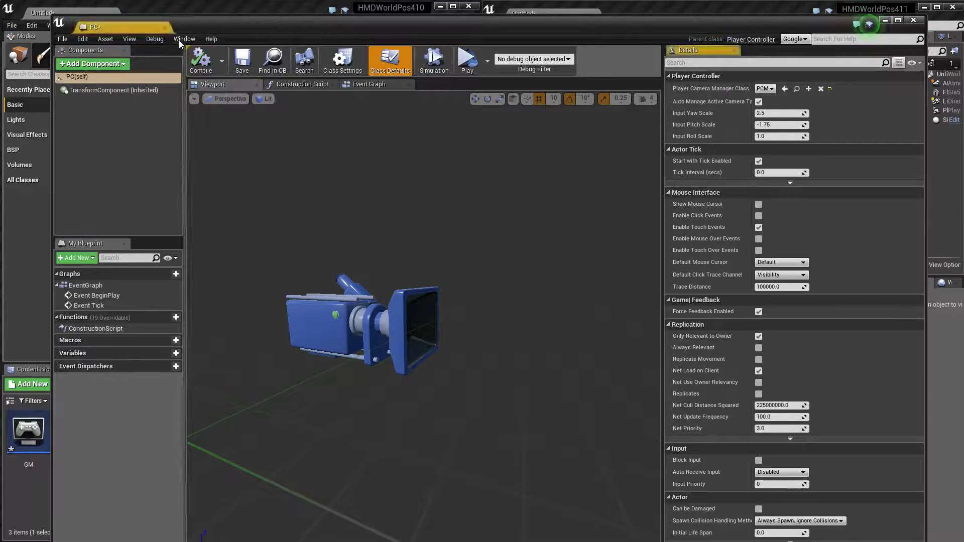
click(166, 26)
Step: Set the GM blueprint's Player Controller Class to PC, compile the blueprint and close it
double_click(30, 433)
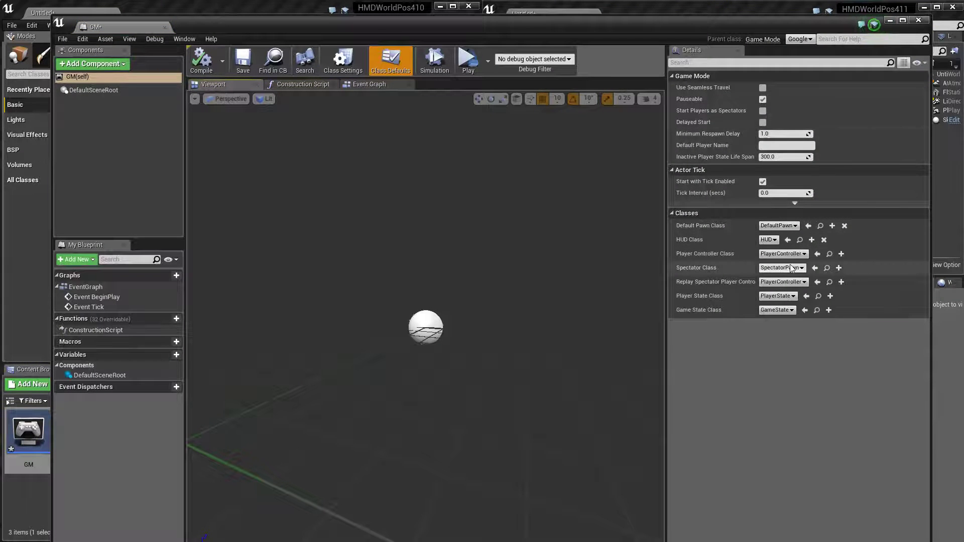
click(784, 254)
click(793, 271)
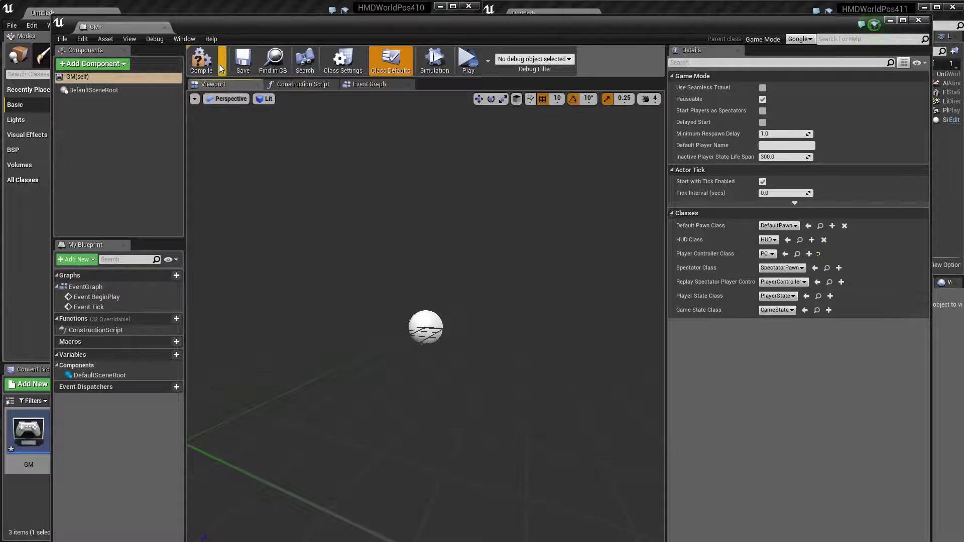
click(201, 60)
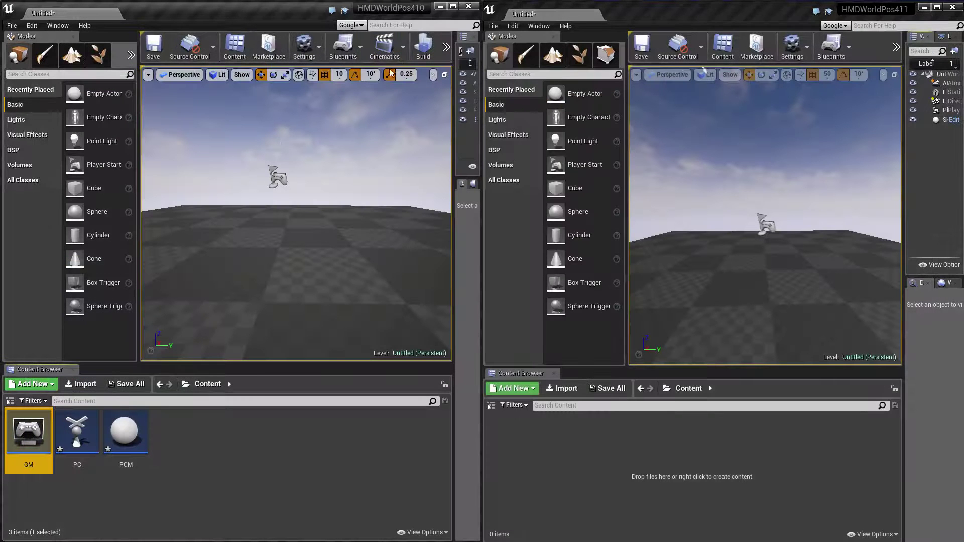
Step: Select GM as the project's GameMode class in HMDWorldPos410
click(344, 46)
mouse_move(401, 153)
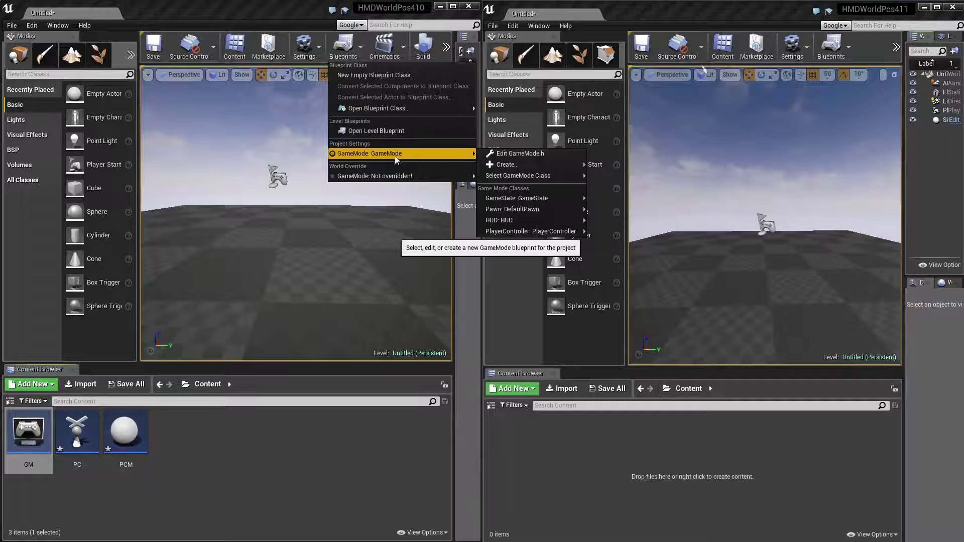
mouse_move(541, 177)
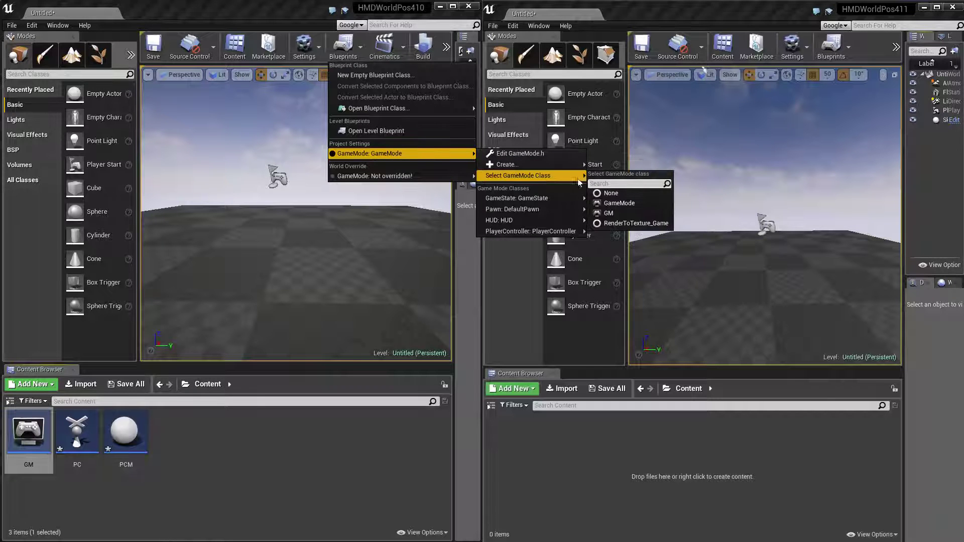
click(619, 213)
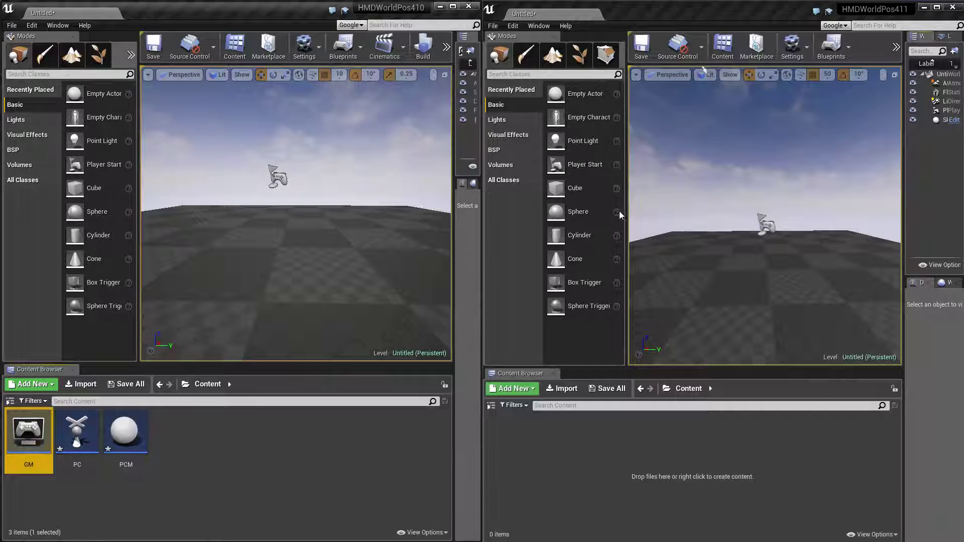
Step: Run a play preview of the level in HMDWorldPos410
click(446, 53)
mouse_move(458, 67)
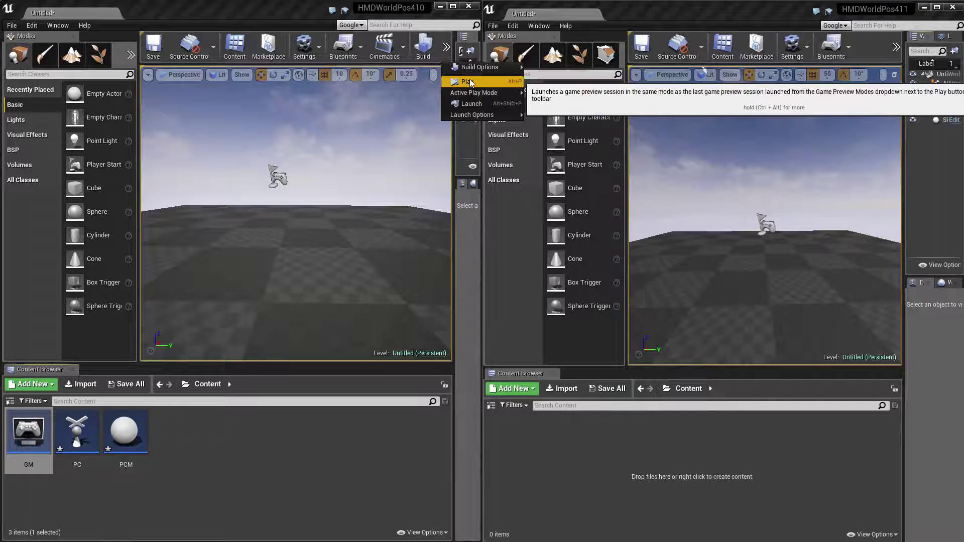
click(467, 82)
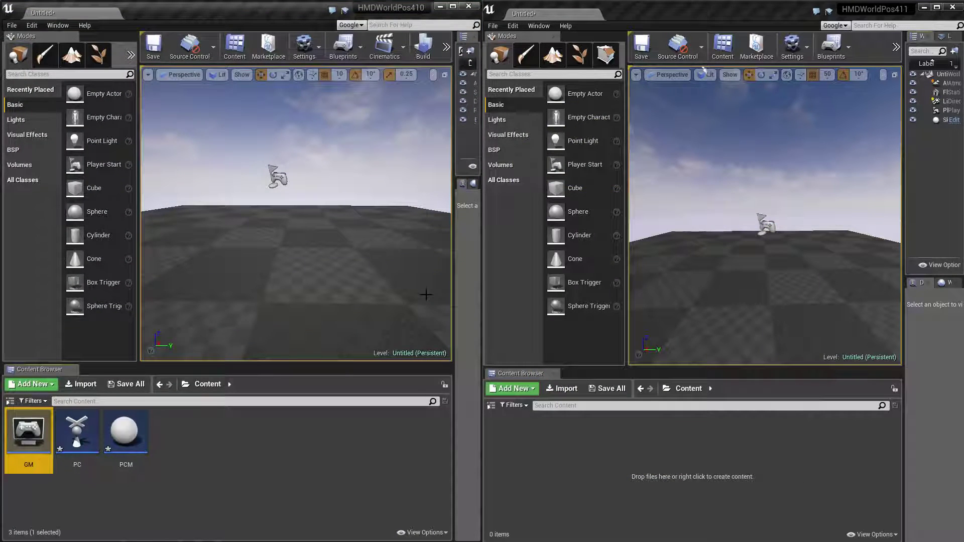
Step: Create a Blueprint class with Pawn as its parent class and name it Pawn
click(163, 428)
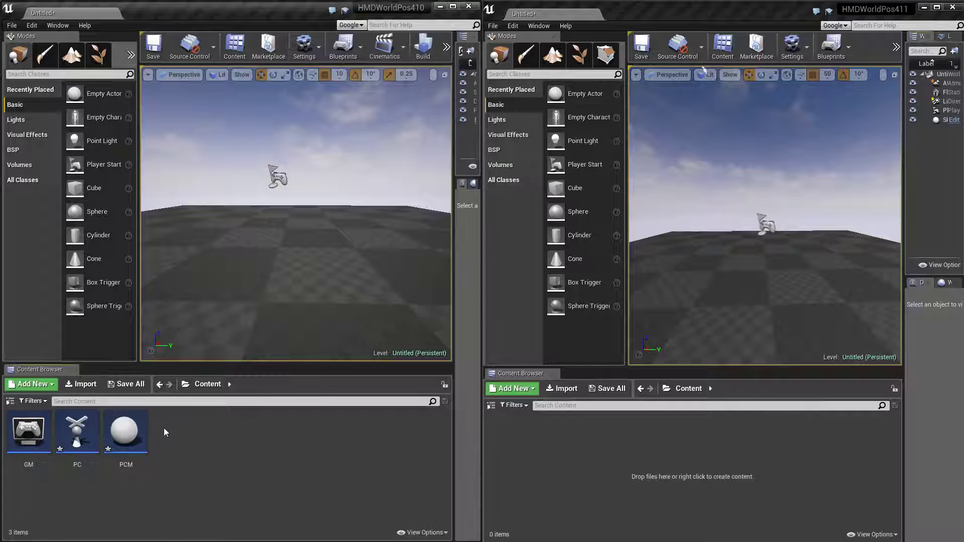
right_click(164, 428)
click(196, 453)
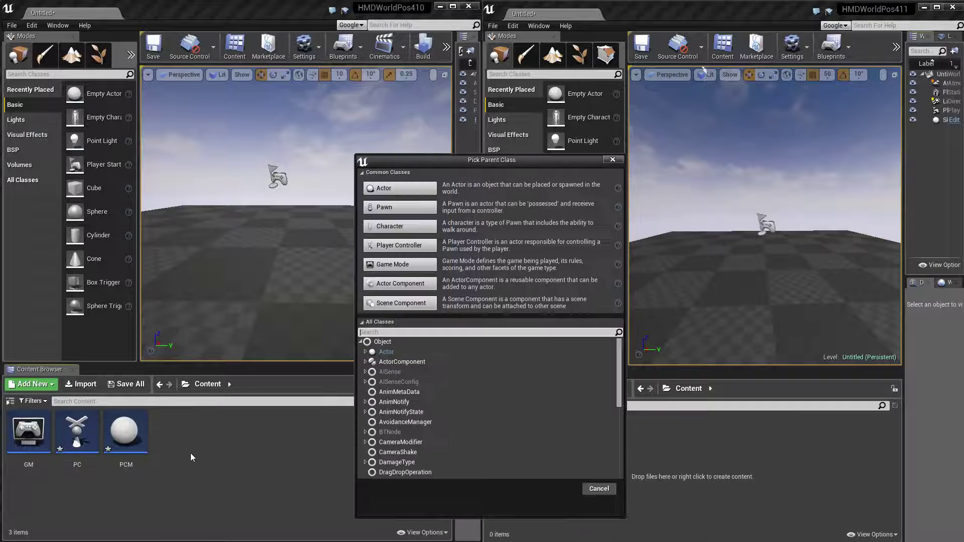
click(397, 208)
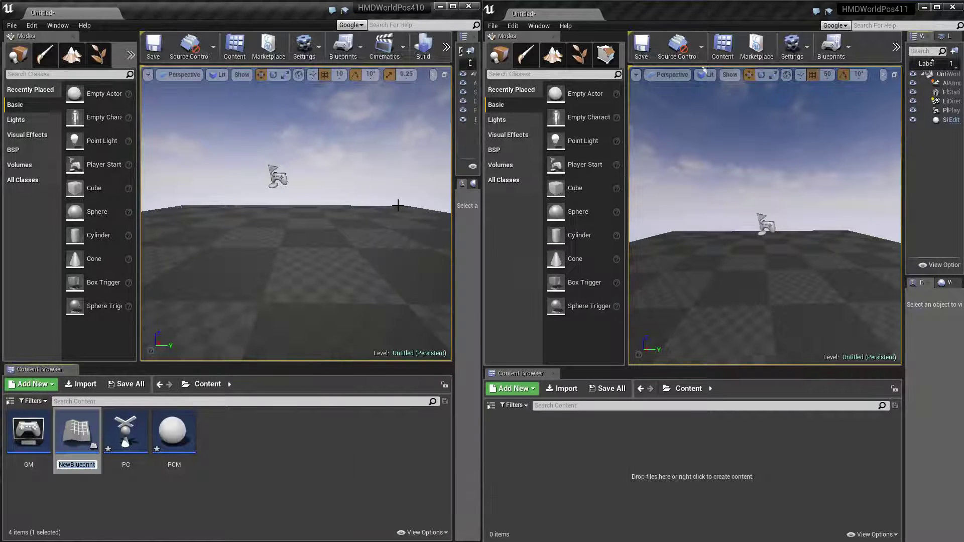
key(BackSpace)
text(Pawn)
key(Return)
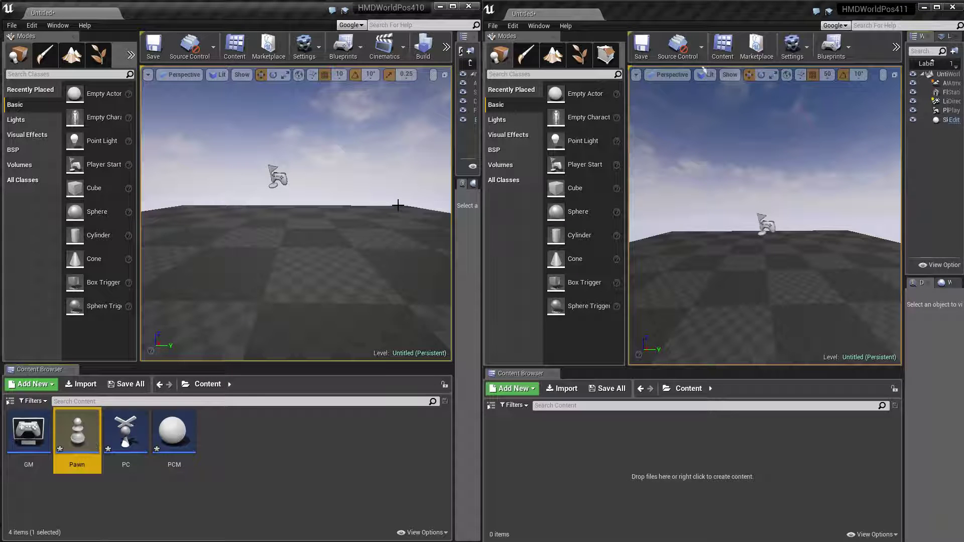
Step: Open the Pawn blueprint's Event Graph and add a Get Player Camera Manager node above Event BeginPlay
double_click(76, 433)
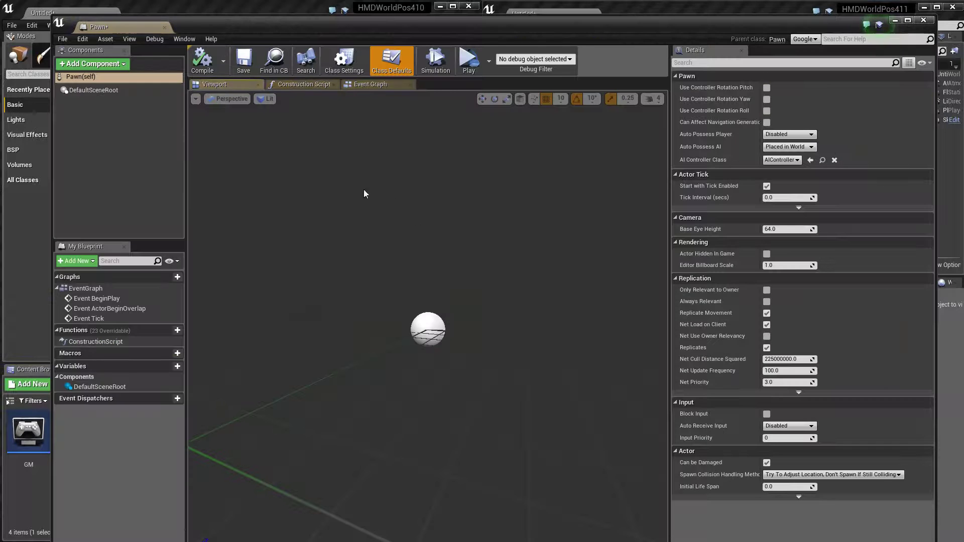
click(384, 85)
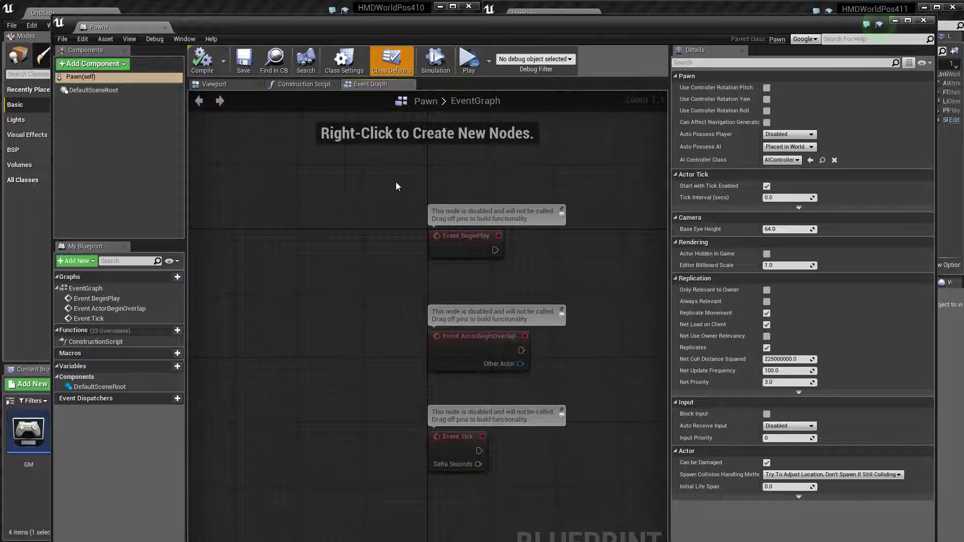
right_click(381, 227)
text(get camer)
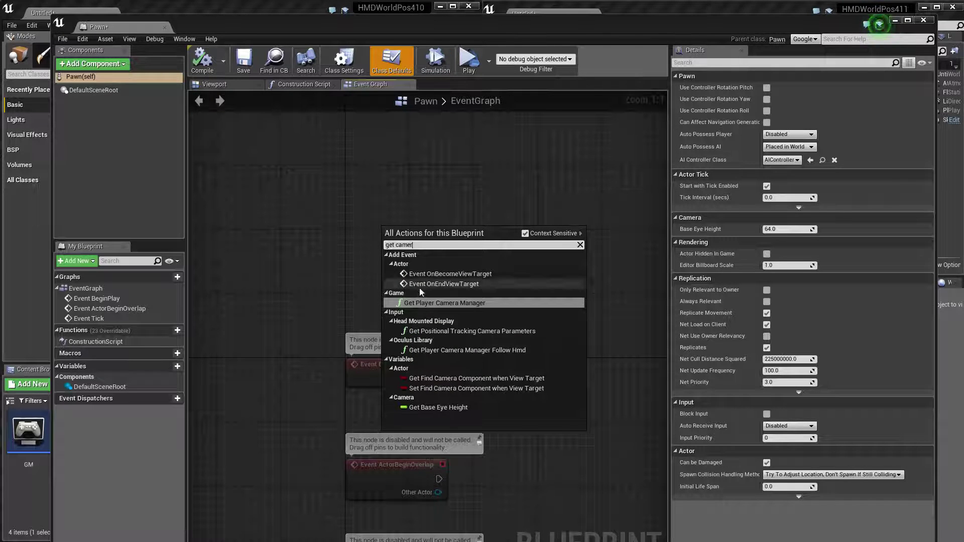
click(424, 303)
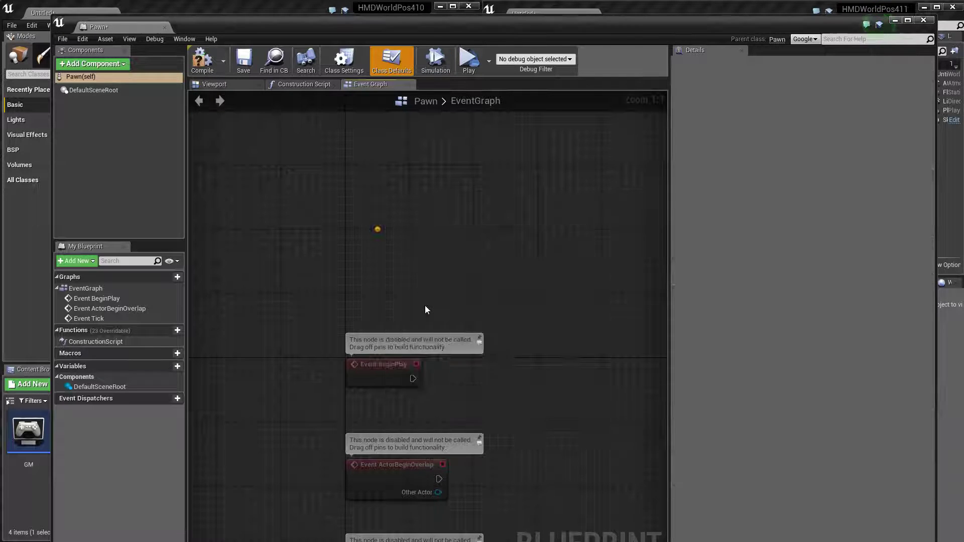
Step: Add a Get Camera Location node fed by the Return Value of Get Player Camera Manager
drag(491, 250, 540, 242)
text(get cam)
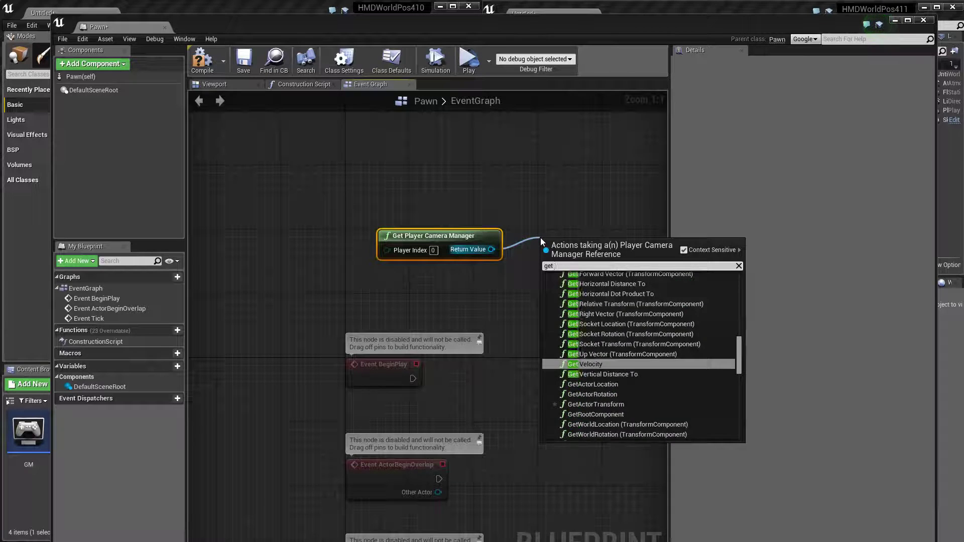
key(Up)
key(Up)
key(Return)
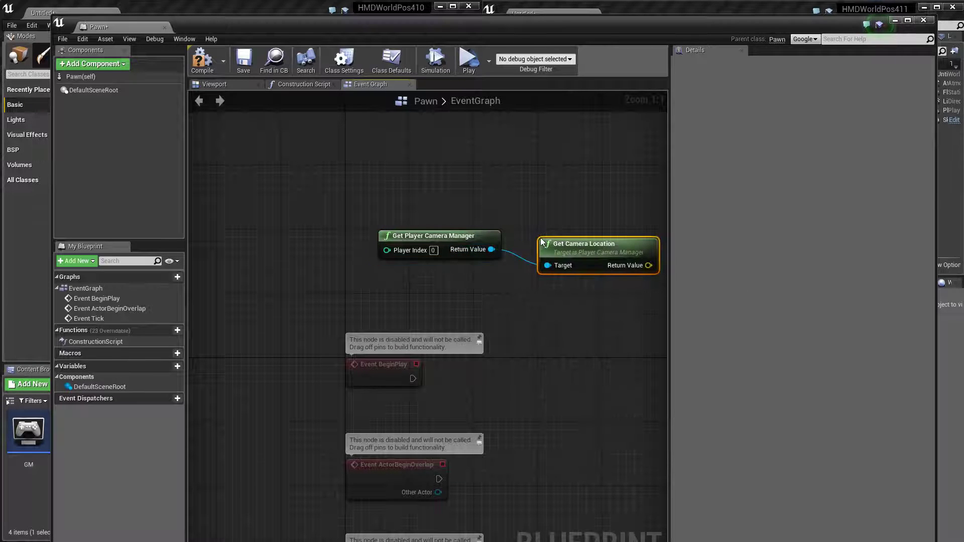
click(525, 281)
right_drag(523, 280, 441, 311)
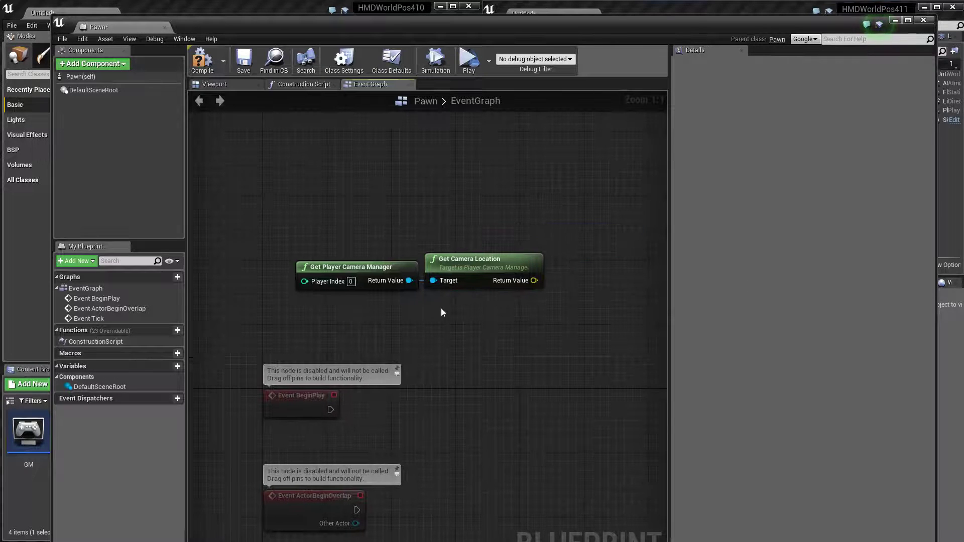
Step: Add a Get Actor Forward Vector node fed by Get Player Camera Manager, place it below Get Camera Location, compile and close the Pawn blueprint
drag(408, 280, 436, 343)
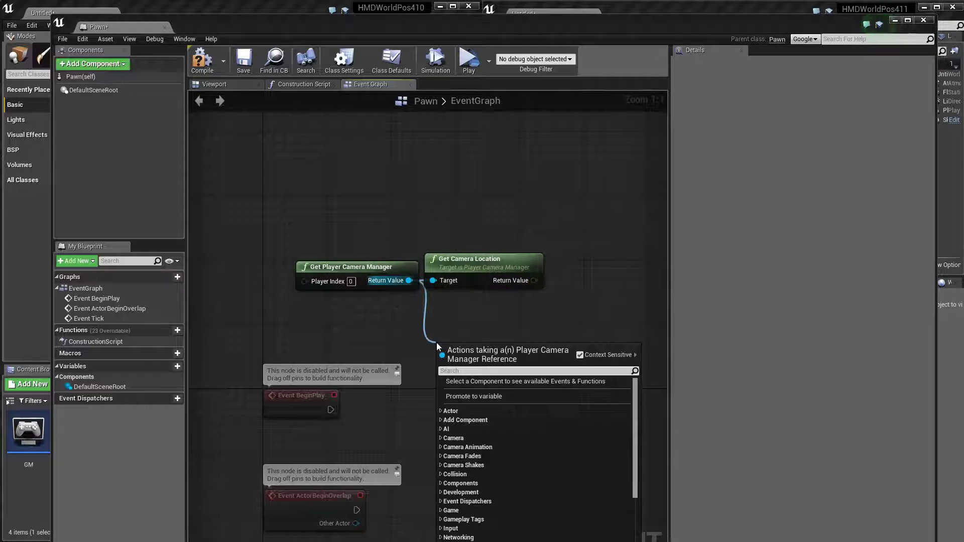
text(get forwa)
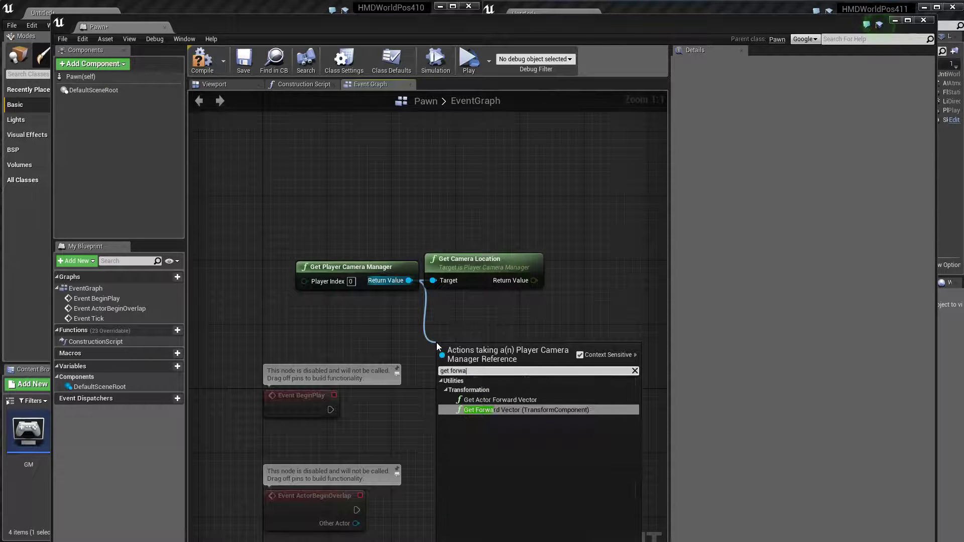
key(Up)
key(Return)
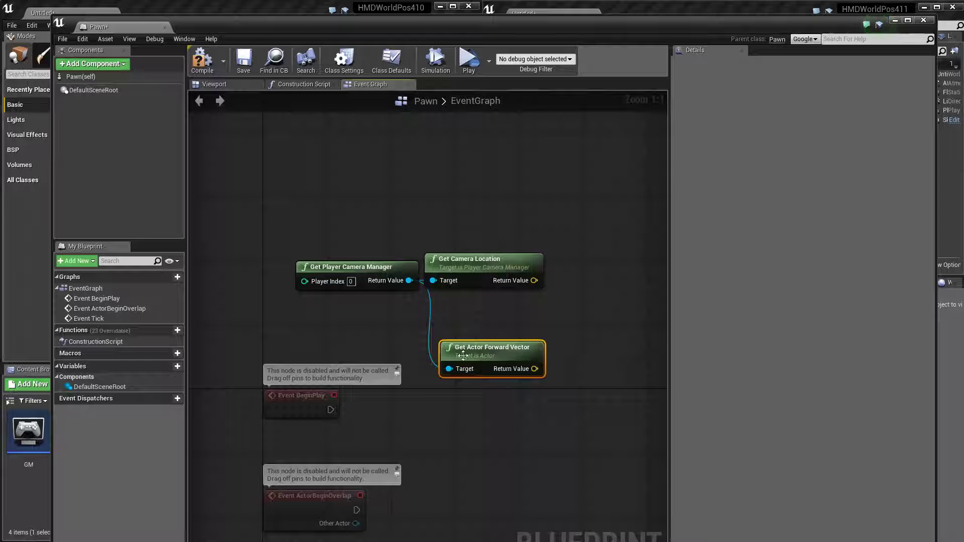
right_drag(454, 329, 399, 339)
mouse_move(487, 230)
mouse_down()
mouse_move(211, 333)
mouse_move(233, 347)
mouse_up()
click(234, 346)
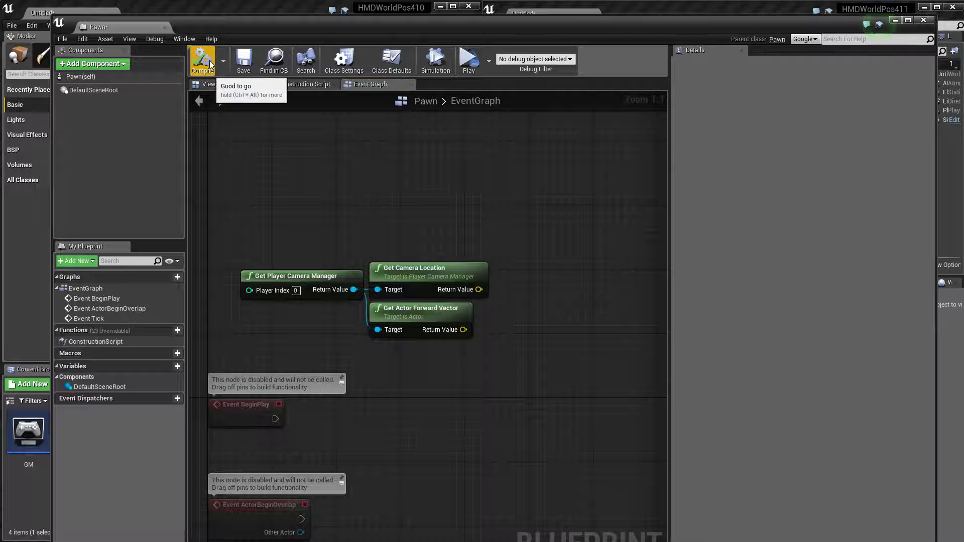
click(165, 27)
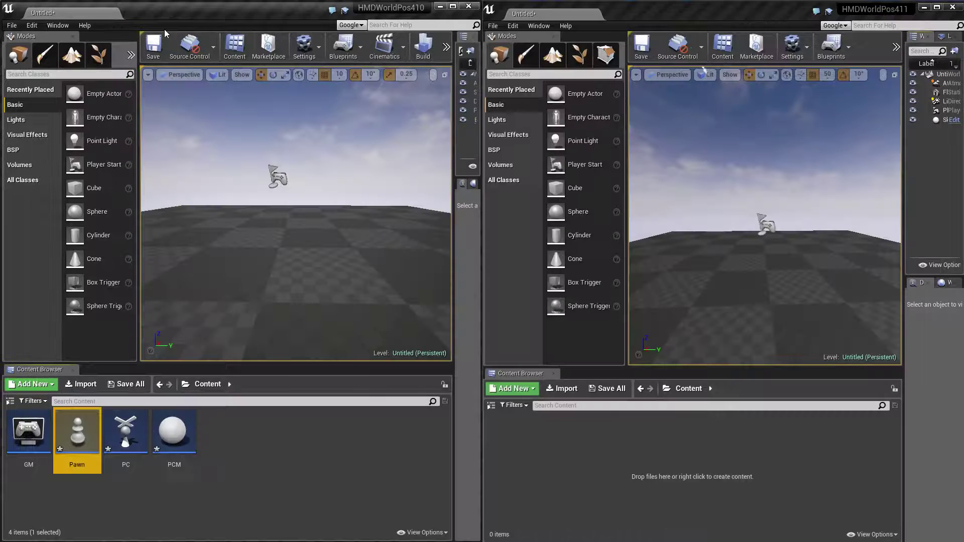
Step: Switch to HMDWorldPos411 and create a Blueprint class named PCM with PlayerCameraManager as its parent class
click(308, 477)
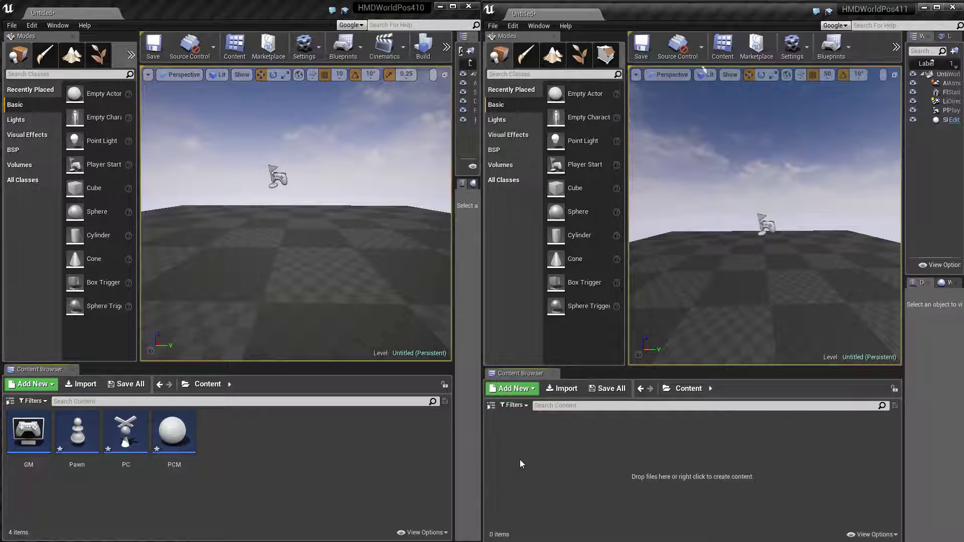
right_click(532, 444)
click(570, 446)
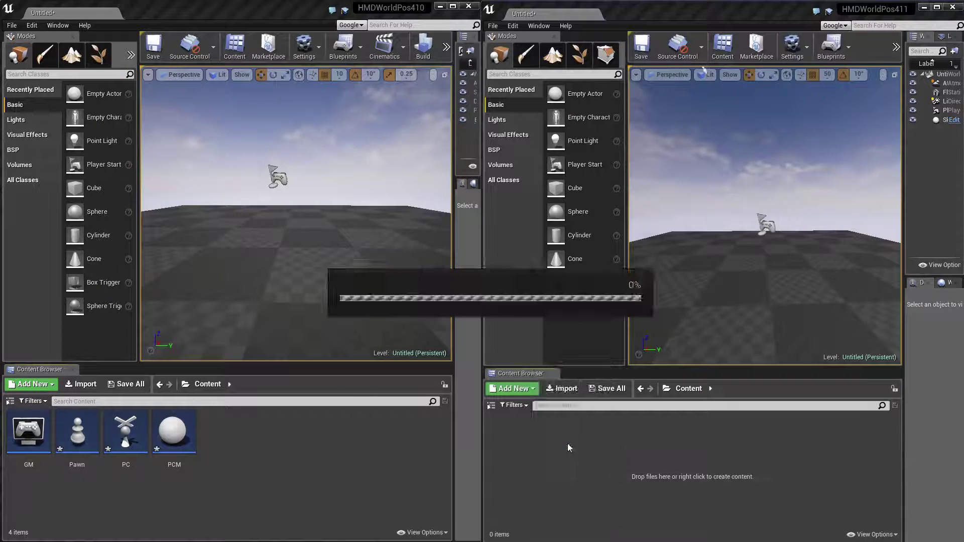
text(came)
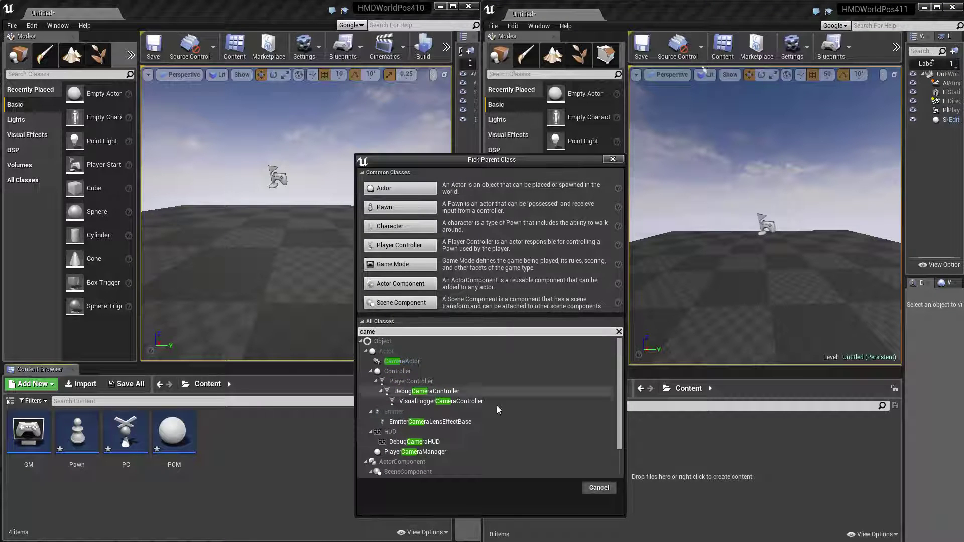
click(478, 451)
click(552, 485)
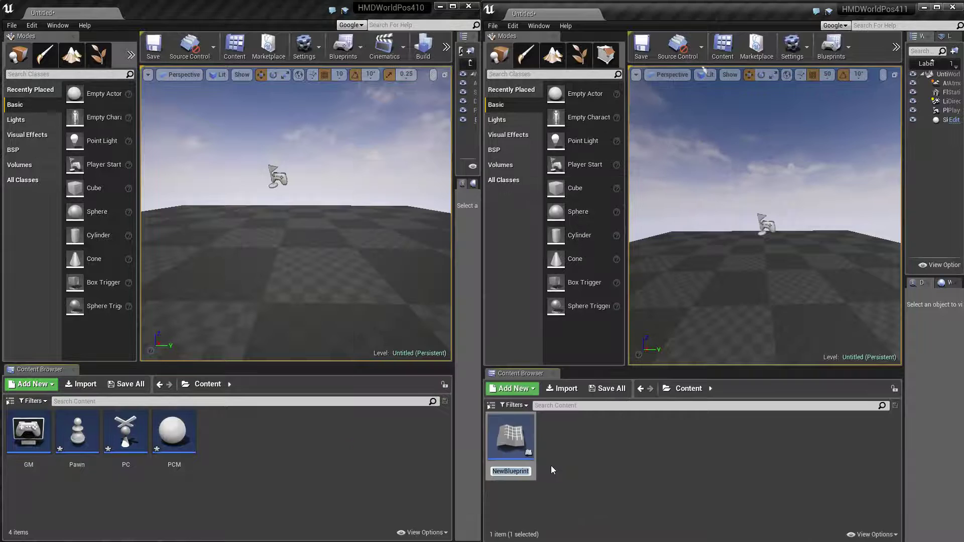
text(PCM)
key(Return)
Step: Review the Player Camera Manager class defaults of PCM in HMDWorldPos411, close the blueprint and delete PCM
double_click(520, 446)
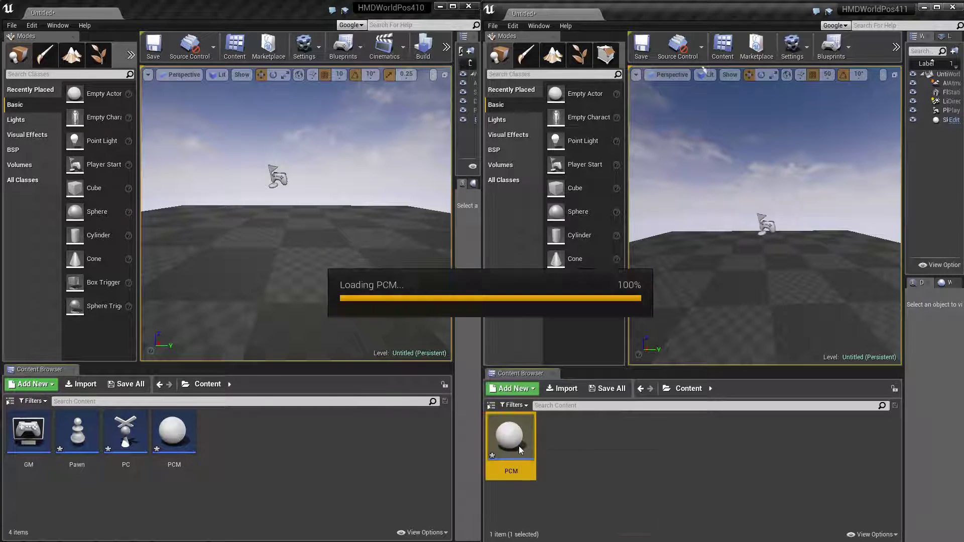
drag(633, 223, 477, 111)
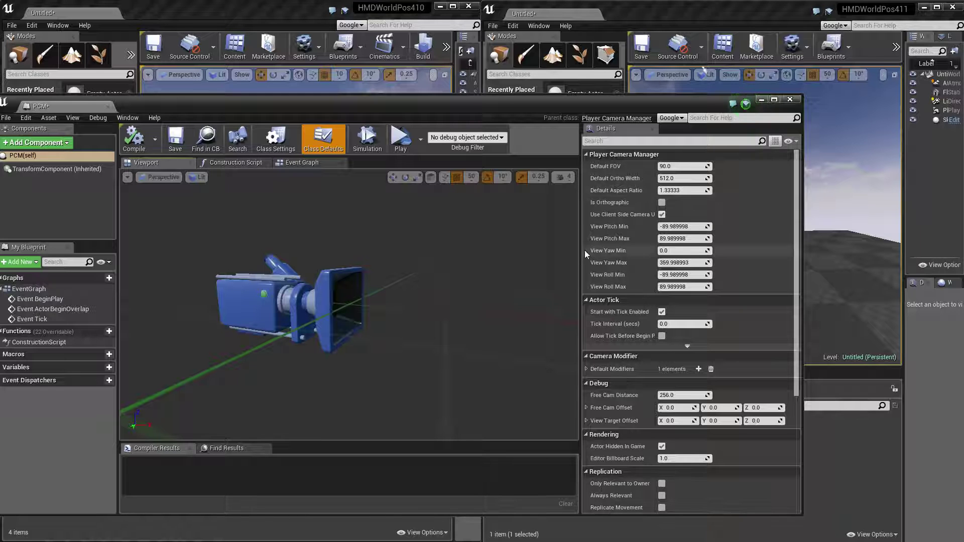
click(789, 101)
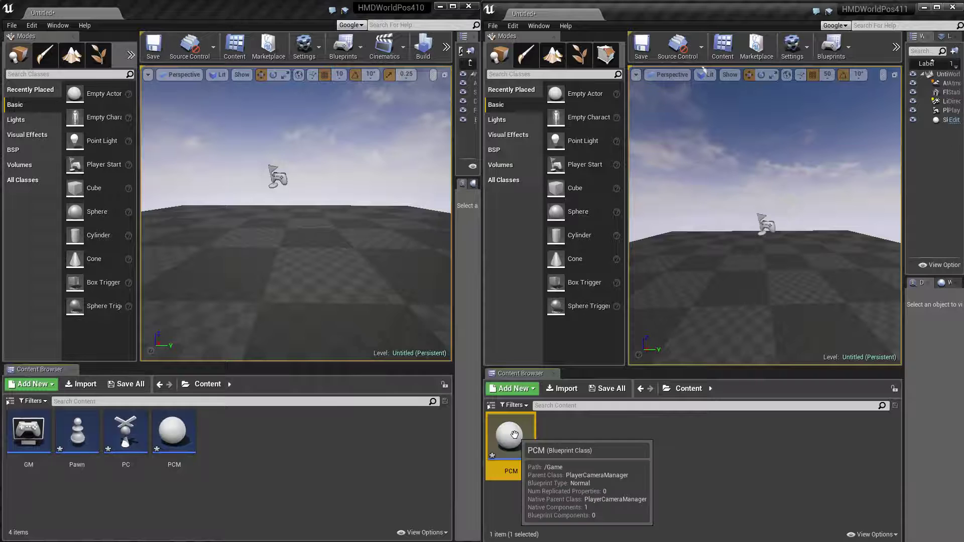
key(Delete)
click(478, 473)
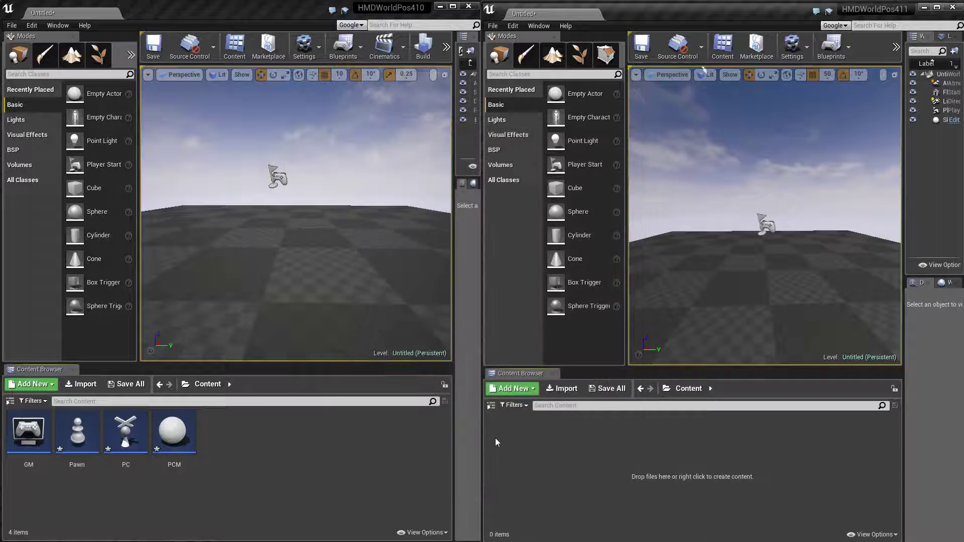
Step: Create a Blueprint class with Pawn as its parent class in HMDWorldPos411 and name it Pawn
right_click(502, 426)
click(531, 445)
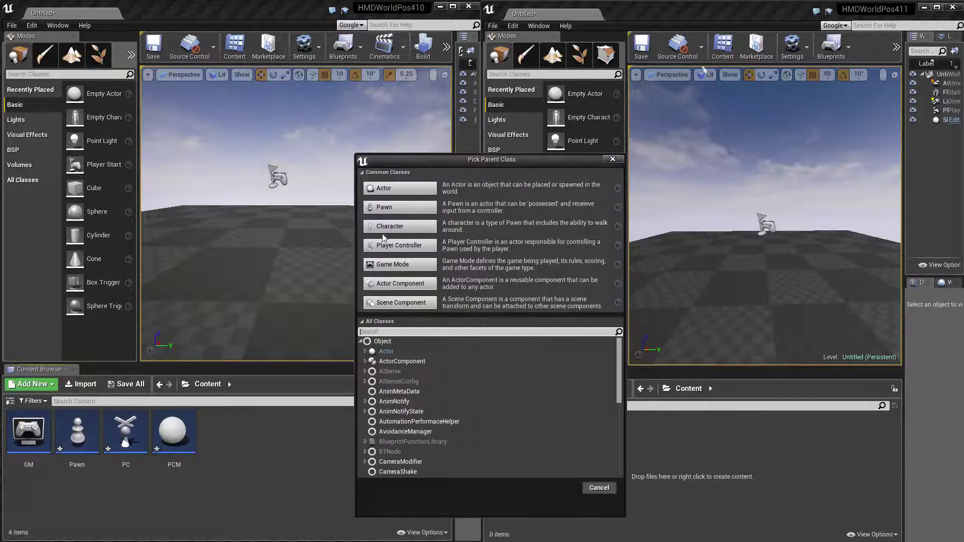
click(391, 207)
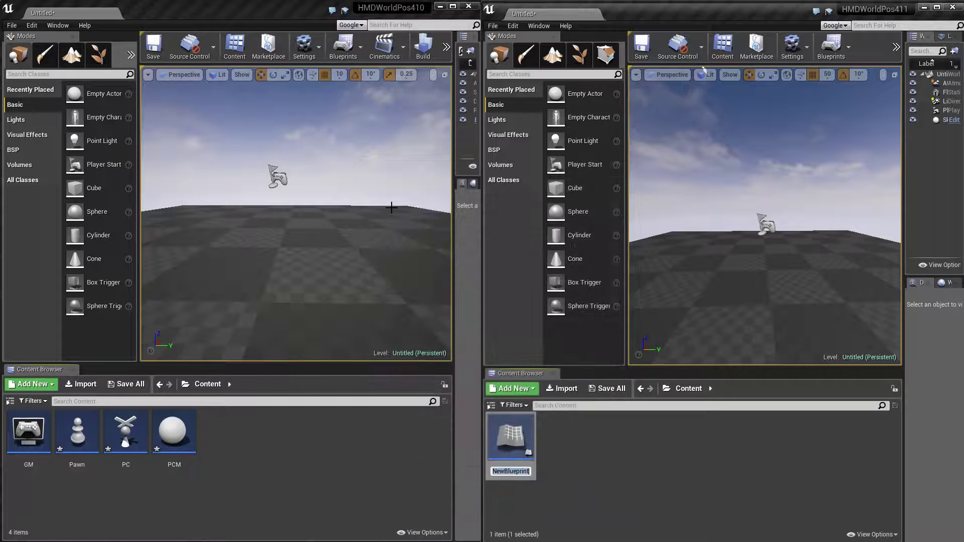
key(Return)
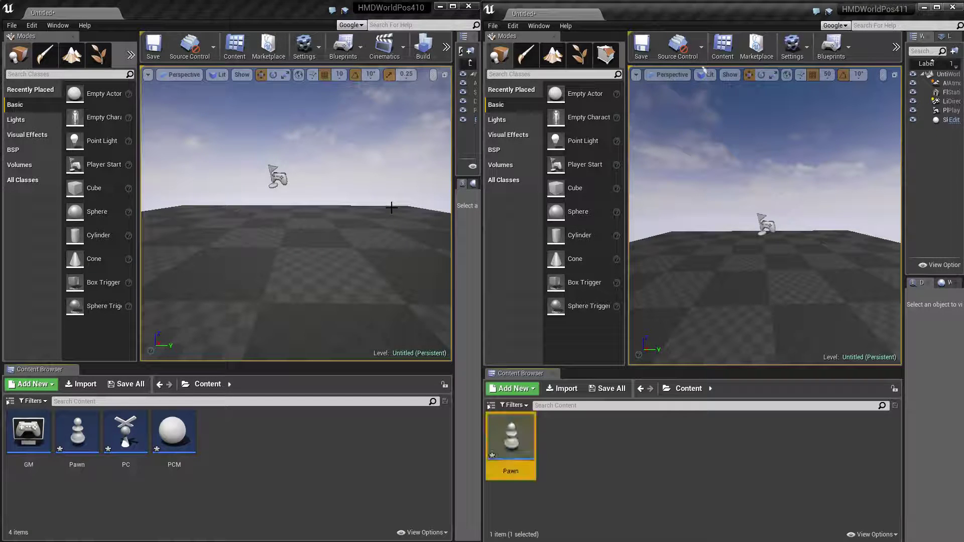
Step: Open the Pawn blueprint in HMDWorldPos411 to look over its components and class defaults, and close it
double_click(512, 452)
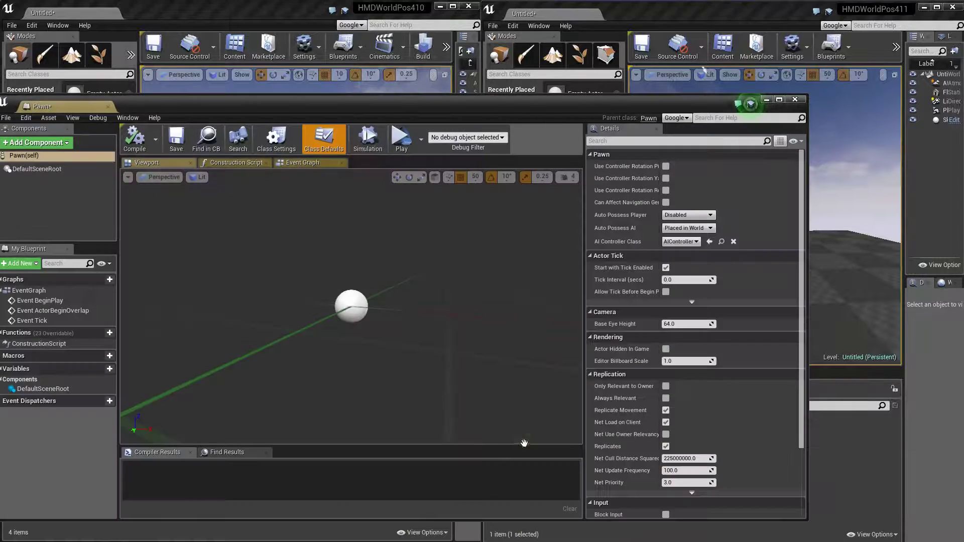
drag(385, 106, 436, 63)
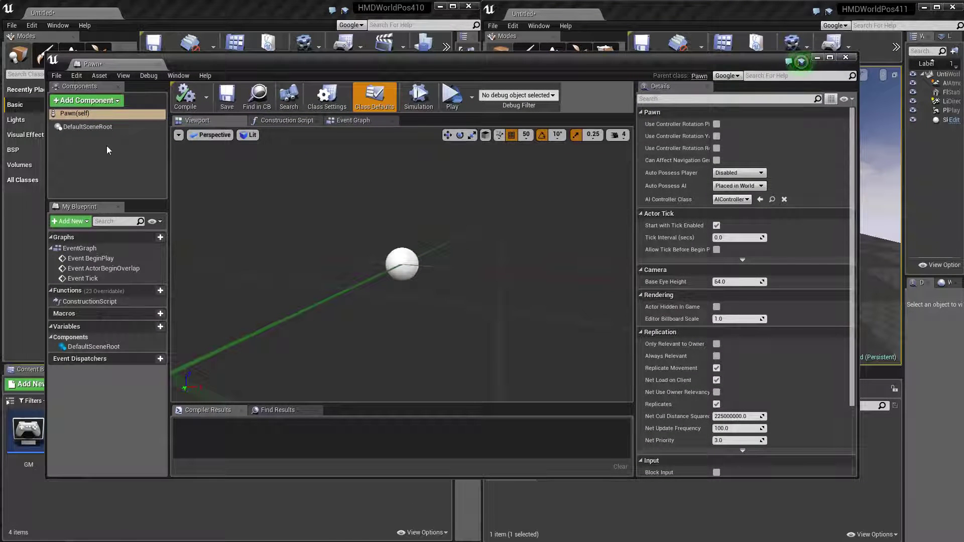
click(847, 59)
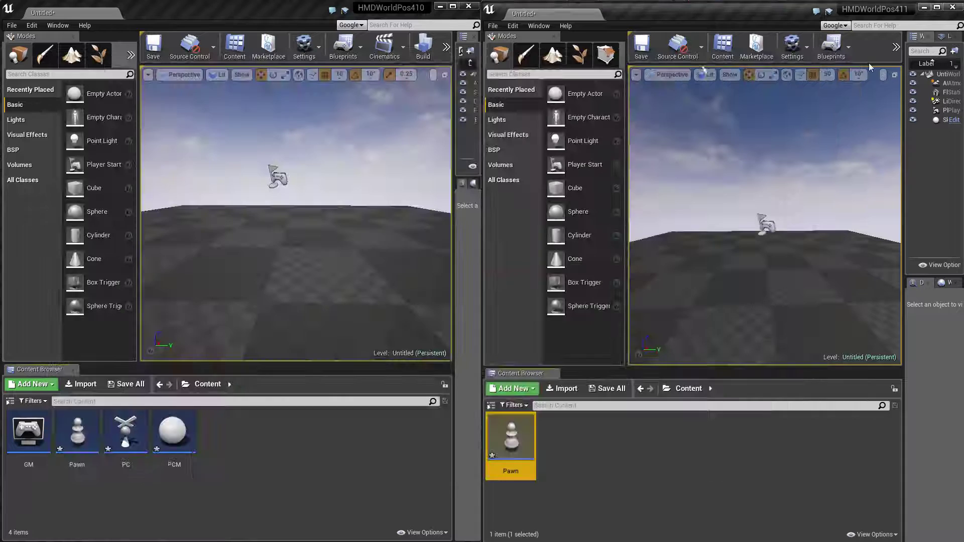
Step: Widen the level viewport in HMDWorldPos411 and preview the level in play mode
drag(903, 74, 937, 75)
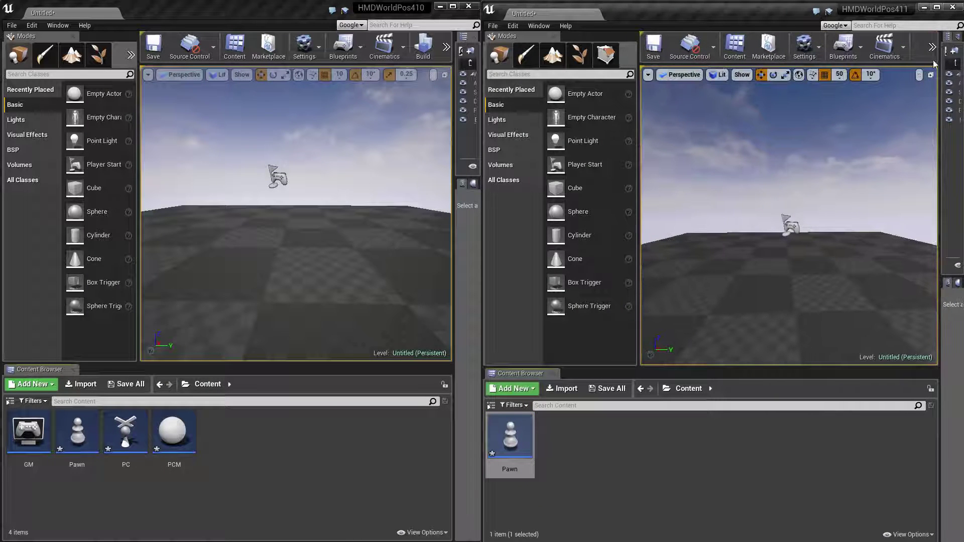
click(933, 47)
click(942, 93)
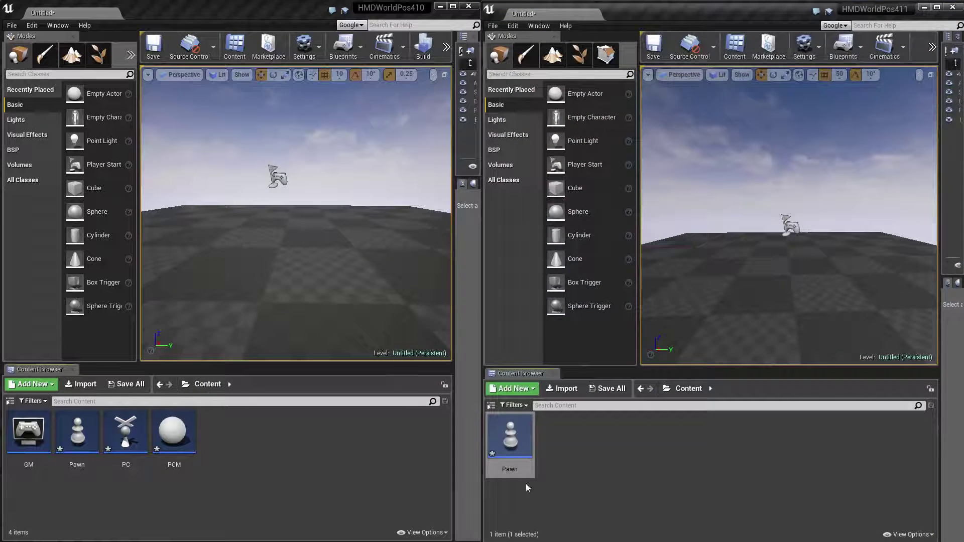
Step: Open the Pawn blueprint in the full Blueprint editor, add a Camera component, and compile, save and close it
double_click(511, 436)
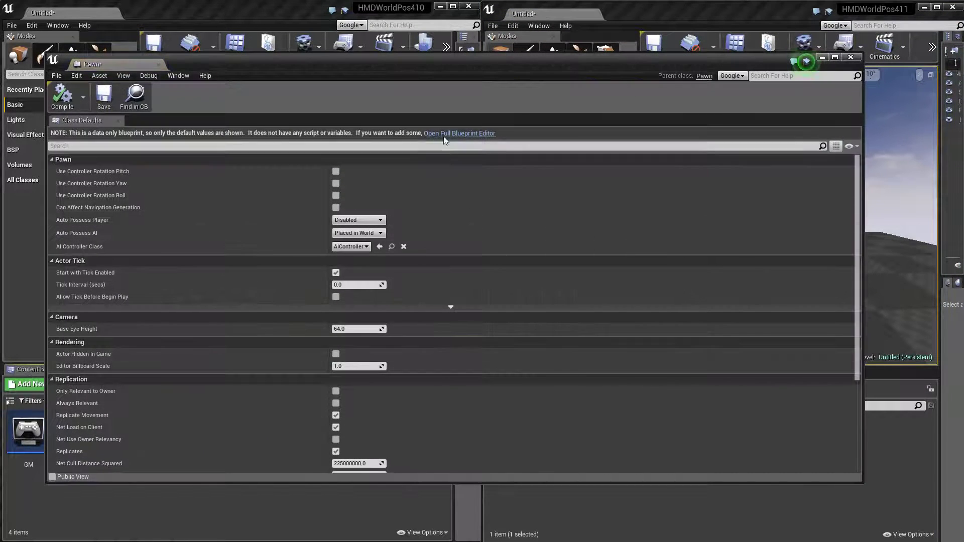
click(469, 134)
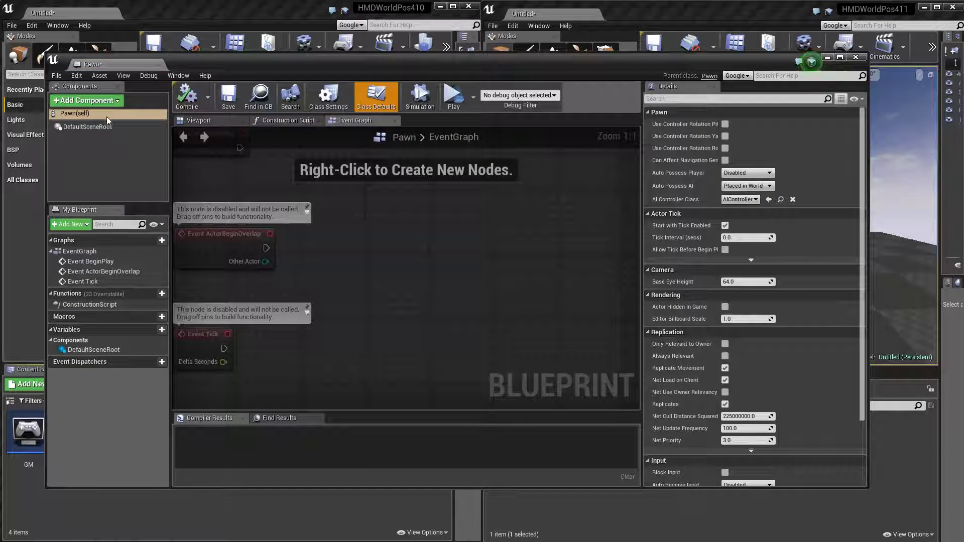
click(112, 101)
text(cam)
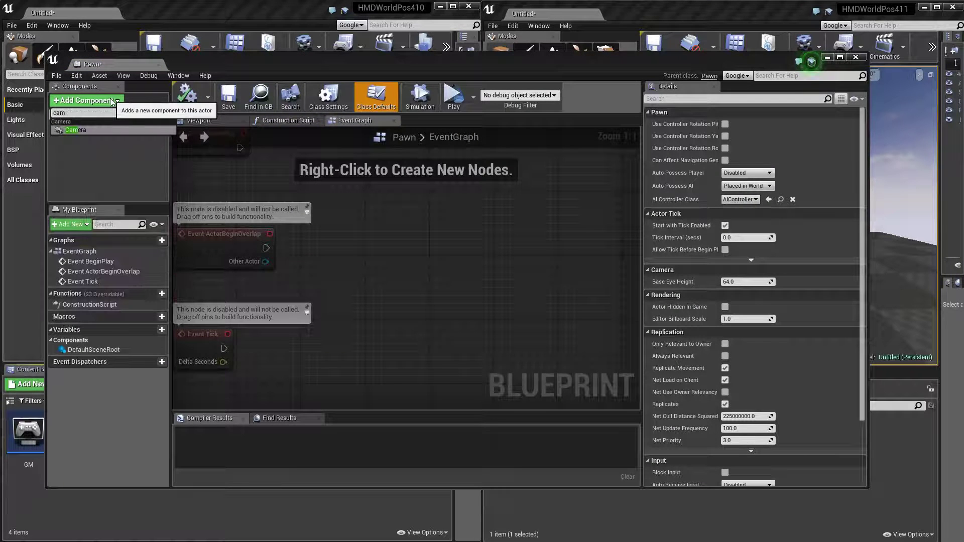
click(86, 130)
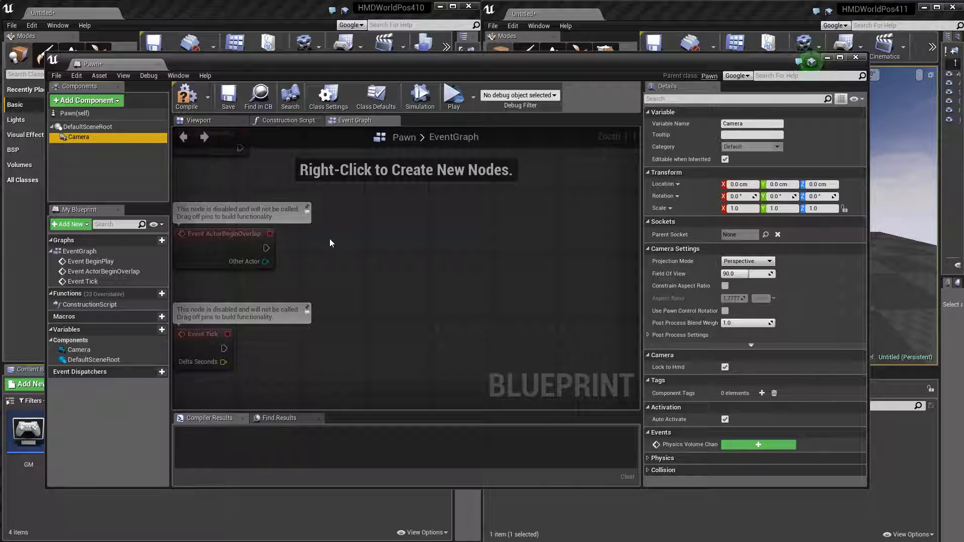
click(179, 98)
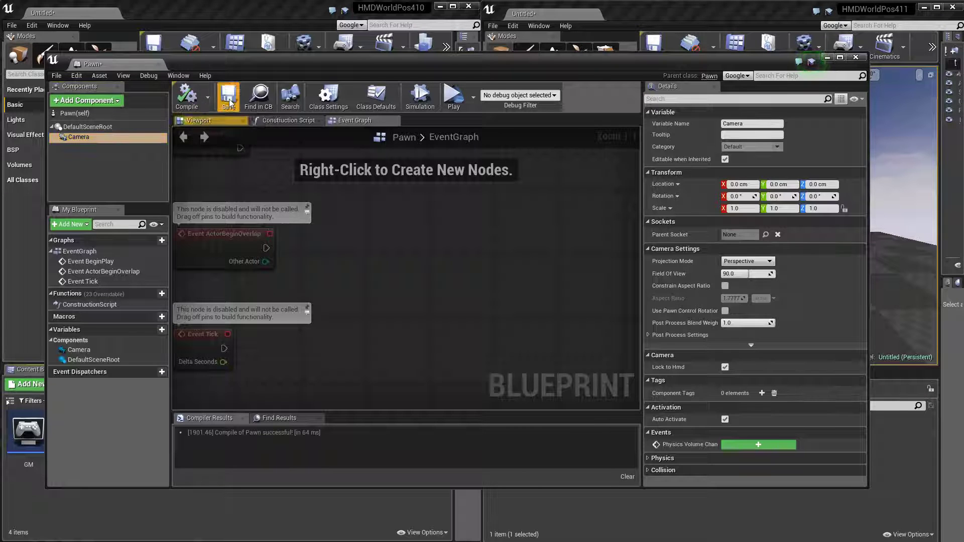
click(159, 65)
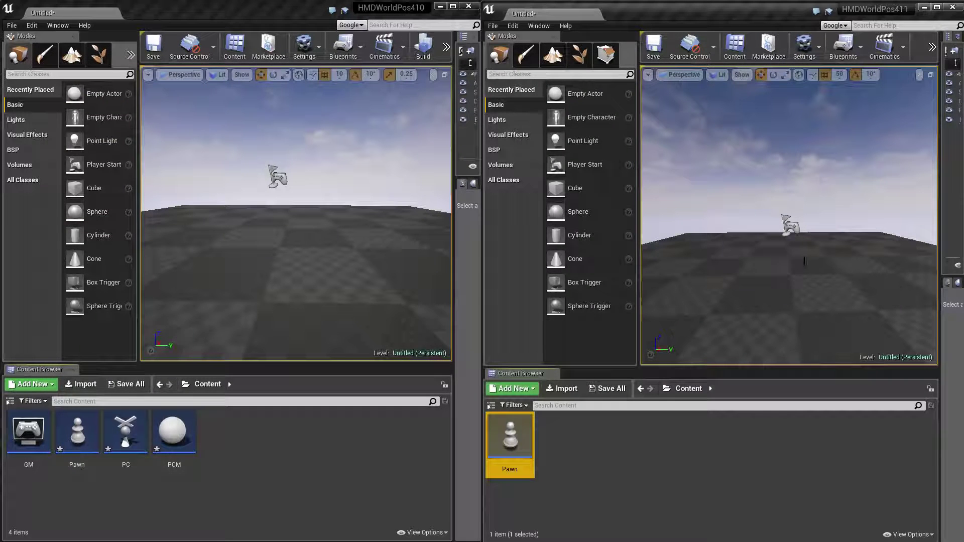
Step: Place the Pawn blueprint in the level near the Player Start and set its Auto Possess Player to Player 0
mouse_move(522, 442)
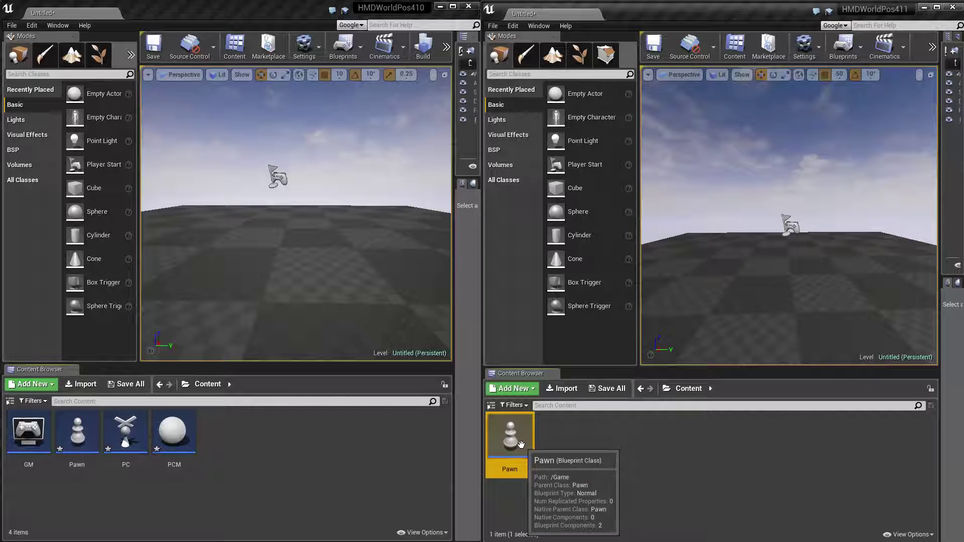
drag(520, 444, 792, 259)
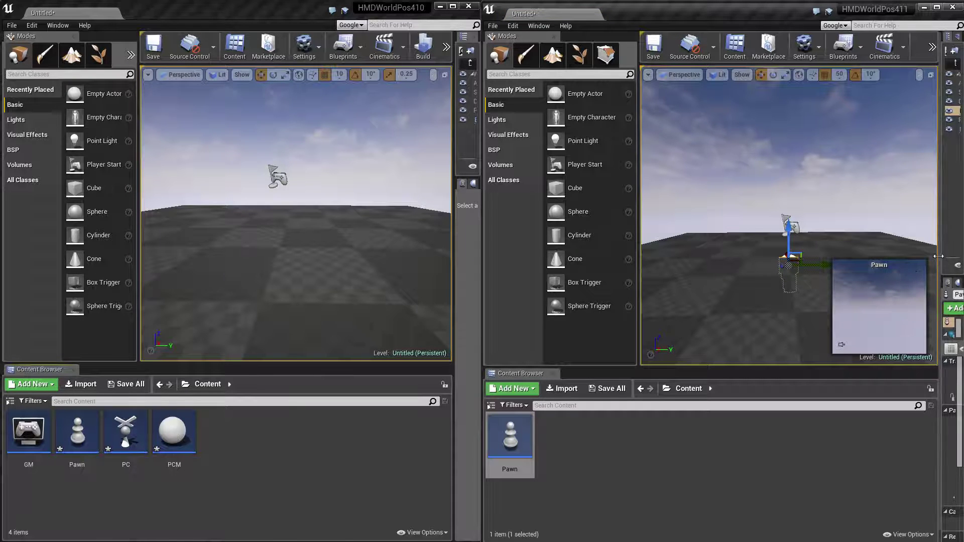
drag(938, 256, 784, 256)
scroll(815, 409, down, 3)
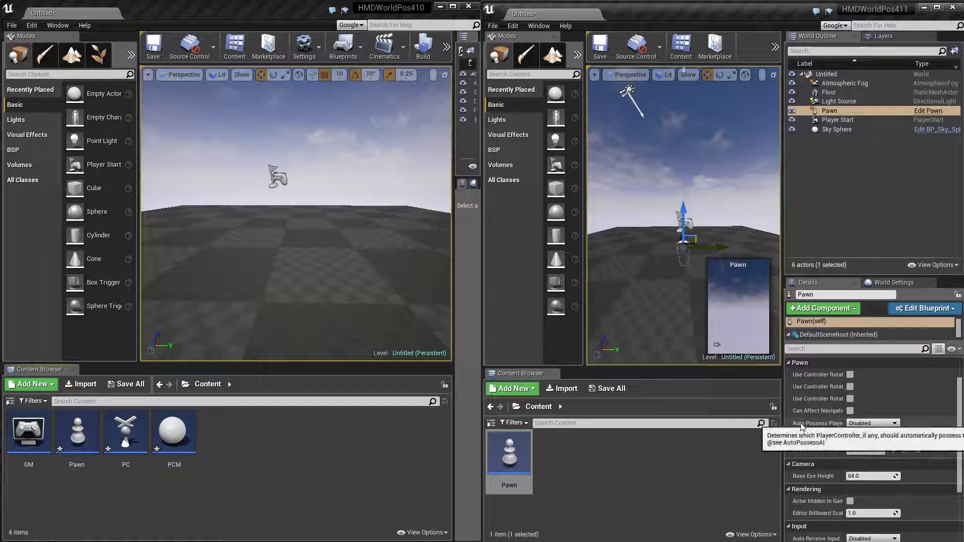
click(872, 423)
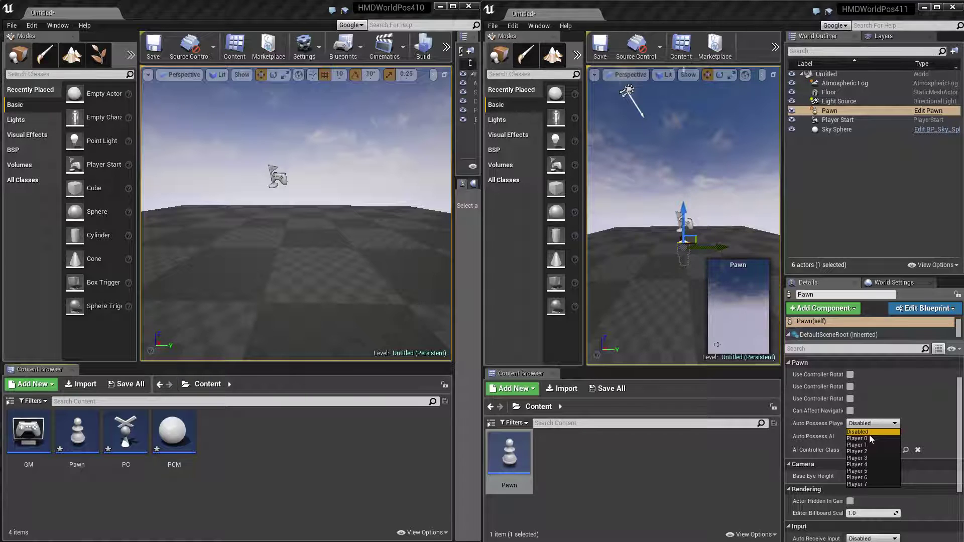
click(867, 437)
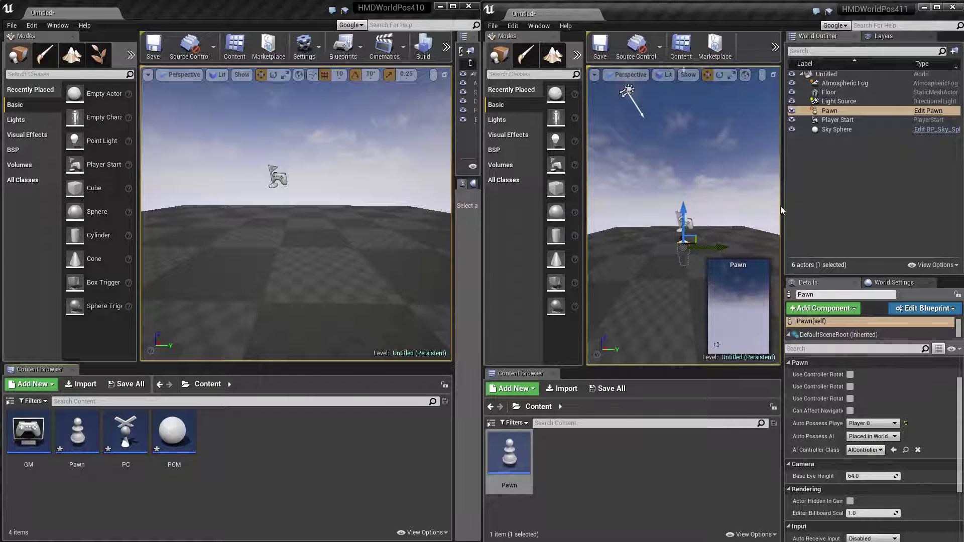
drag(780, 205, 909, 205)
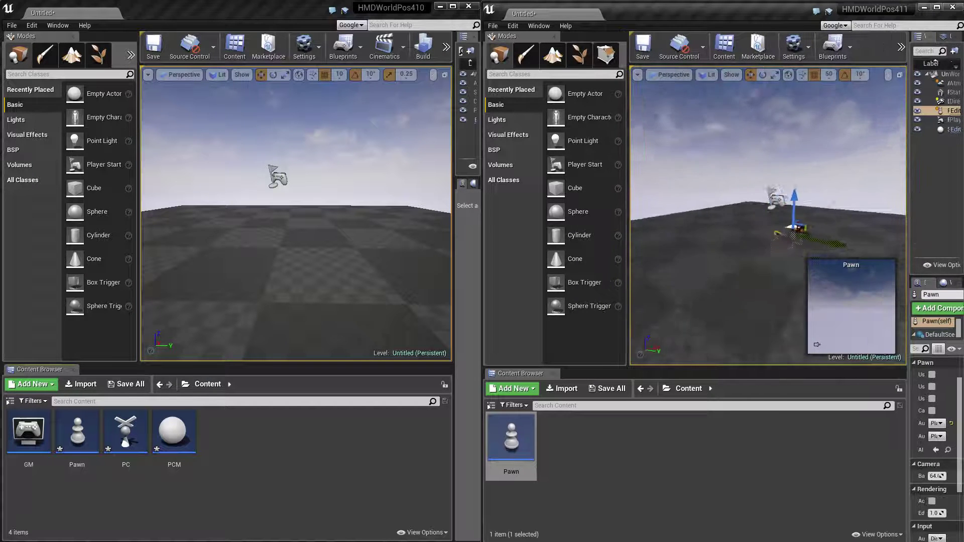
Step: Move the placed pawn up to the Player Start and test its camera in a VR play preview
drag(816, 213, 789, 173)
click(902, 46)
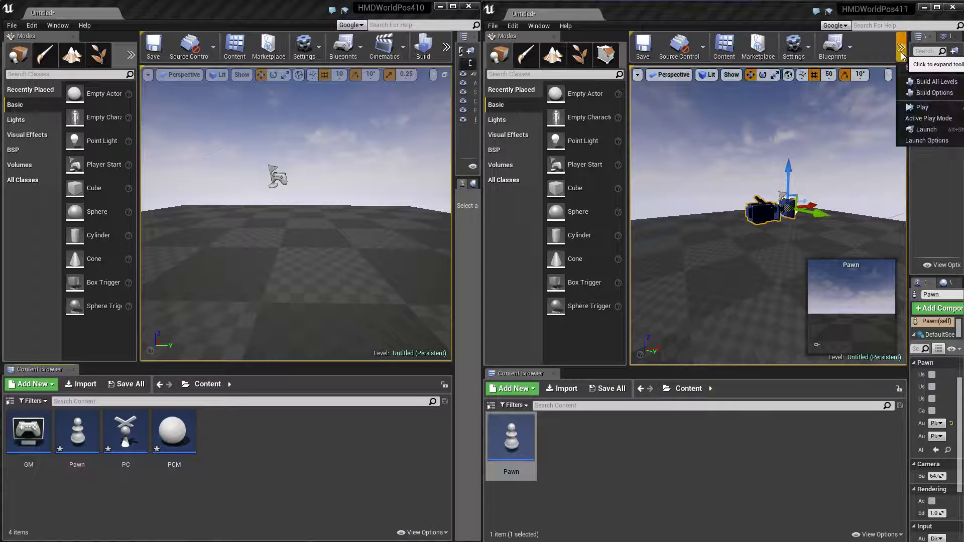
click(924, 104)
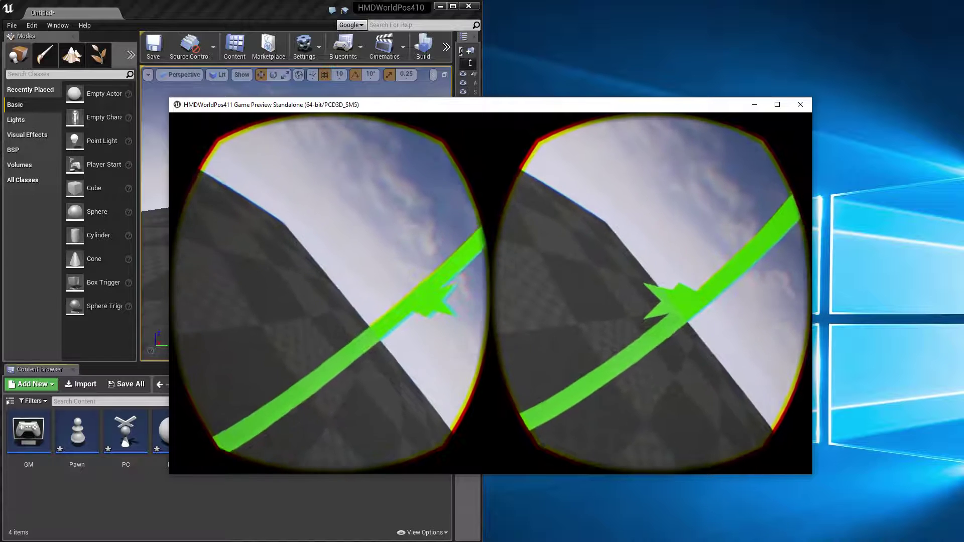
key(Escape)
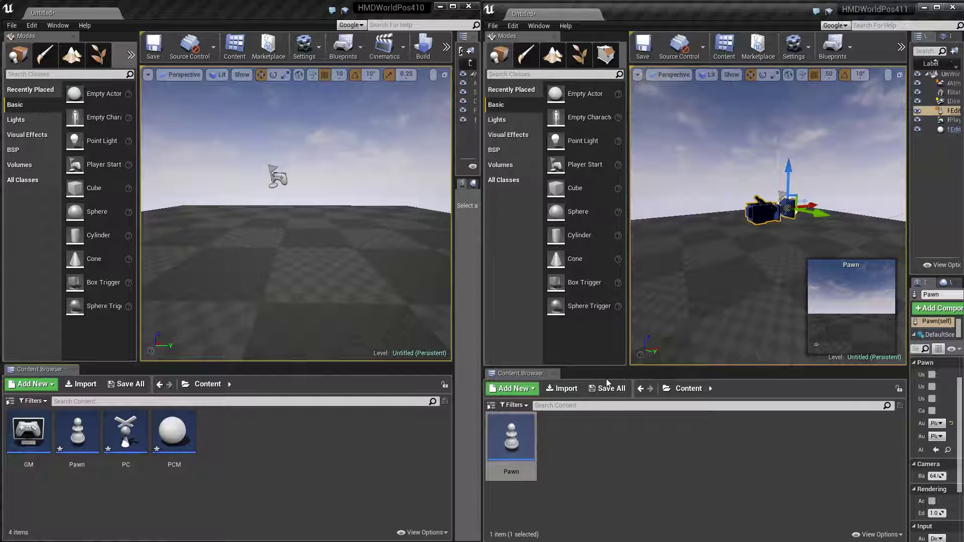
Step: Raise the Camera component to Z 100 cm in the Pawn blueprint, compile it and close the editor
double_click(514, 445)
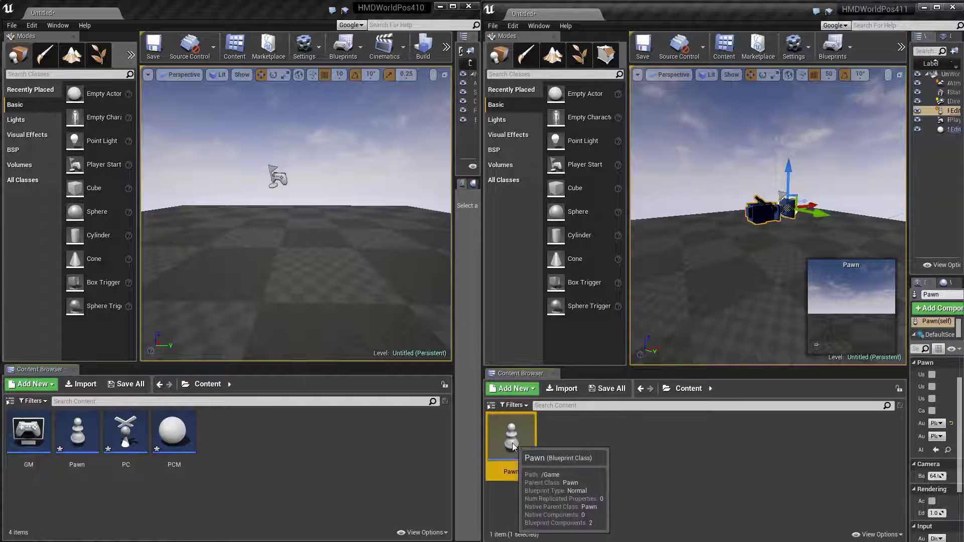
click(78, 136)
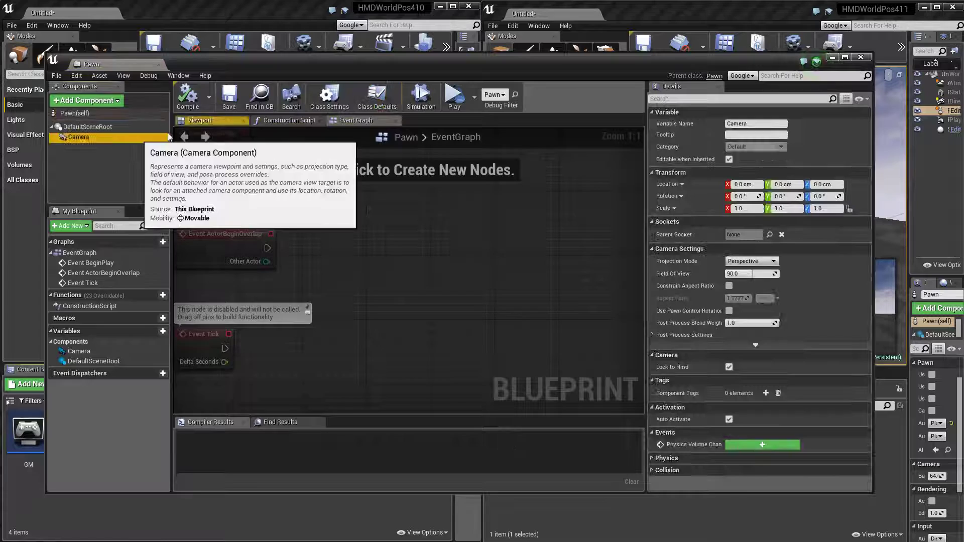
click(199, 121)
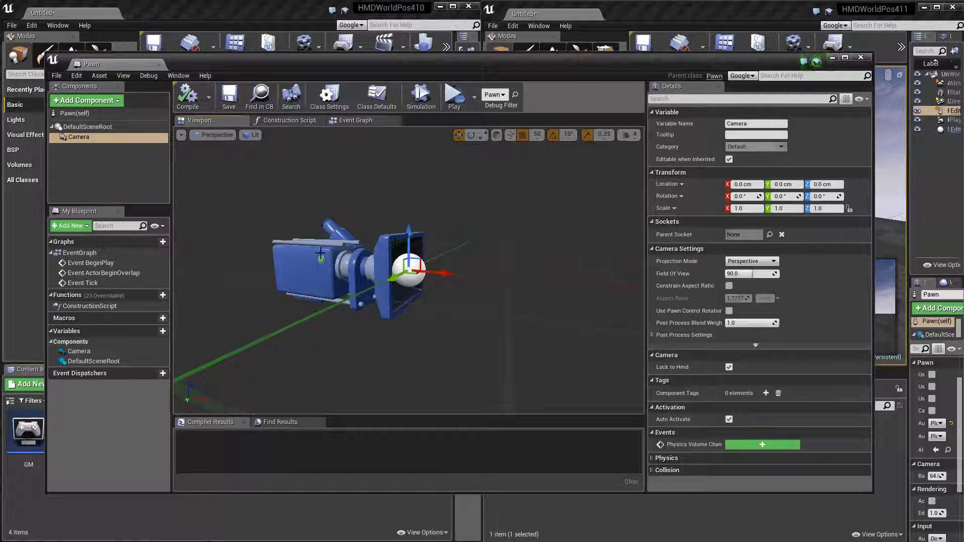
drag(320, 253, 409, 216)
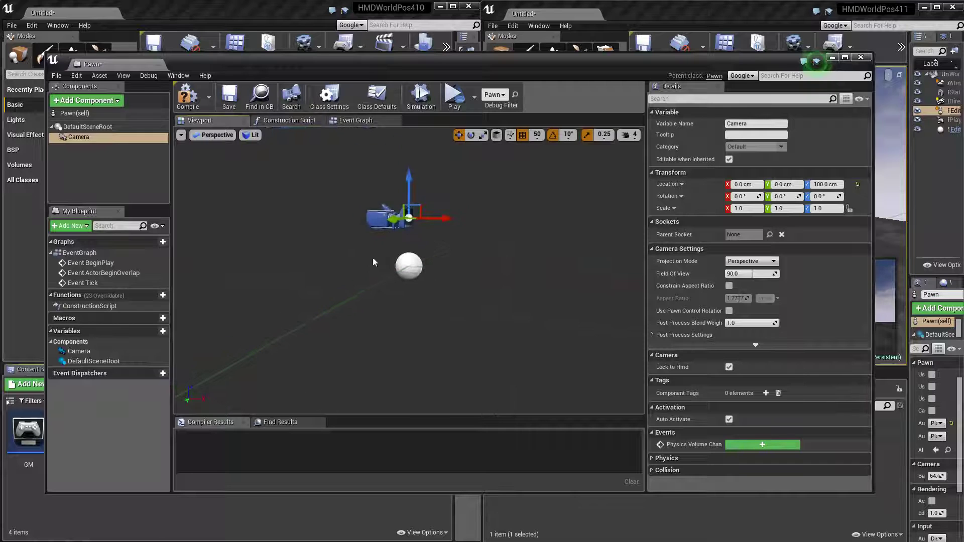
click(189, 100)
click(727, 262)
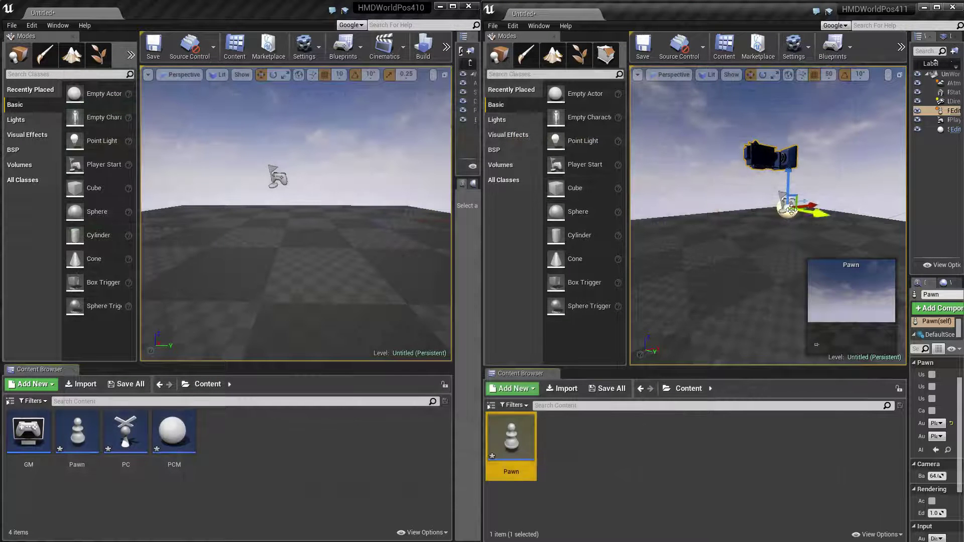
Step: Lower the placed pawn so its camera sits at the Player Start, and test the level in a VR preview
drag(786, 186, 788, 236)
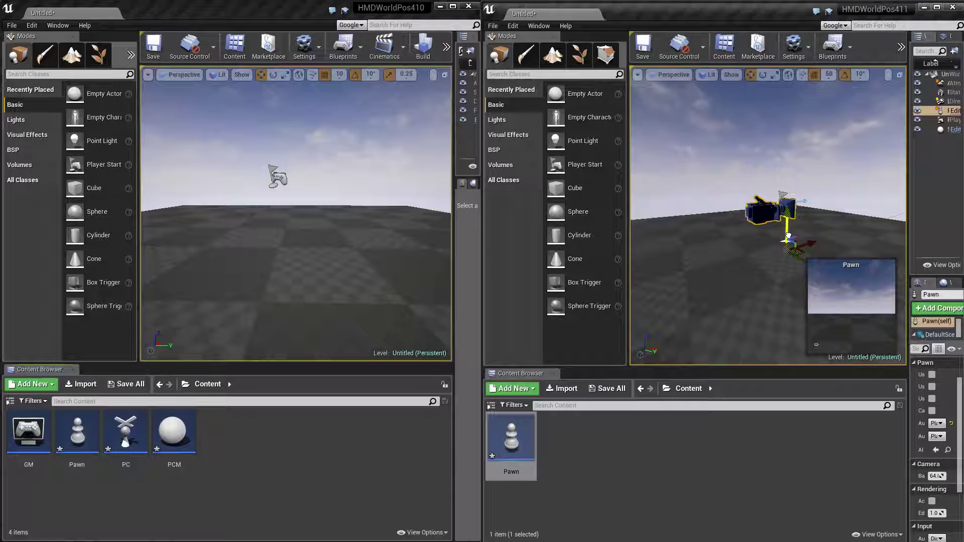
scroll(789, 236, up, 8)
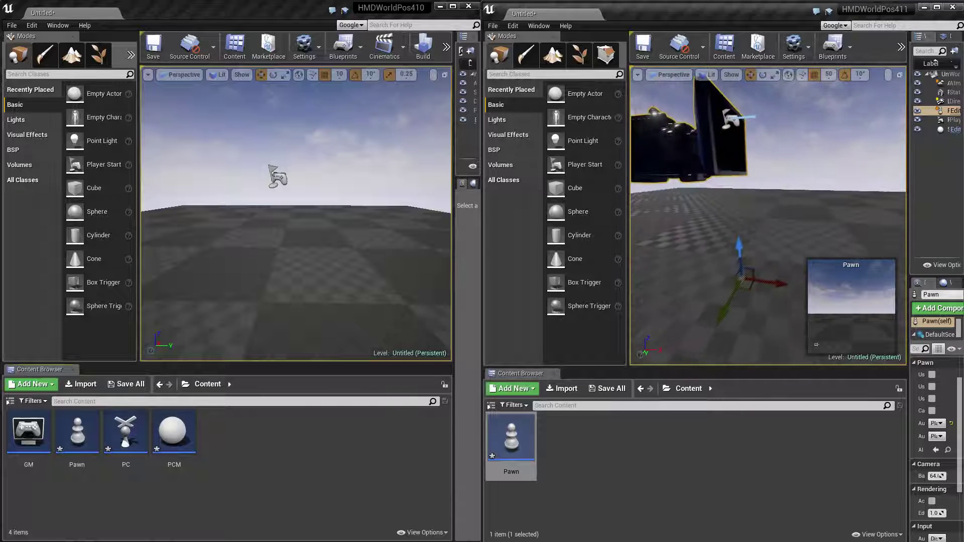
scroll(788, 236, down, 4)
click(901, 48)
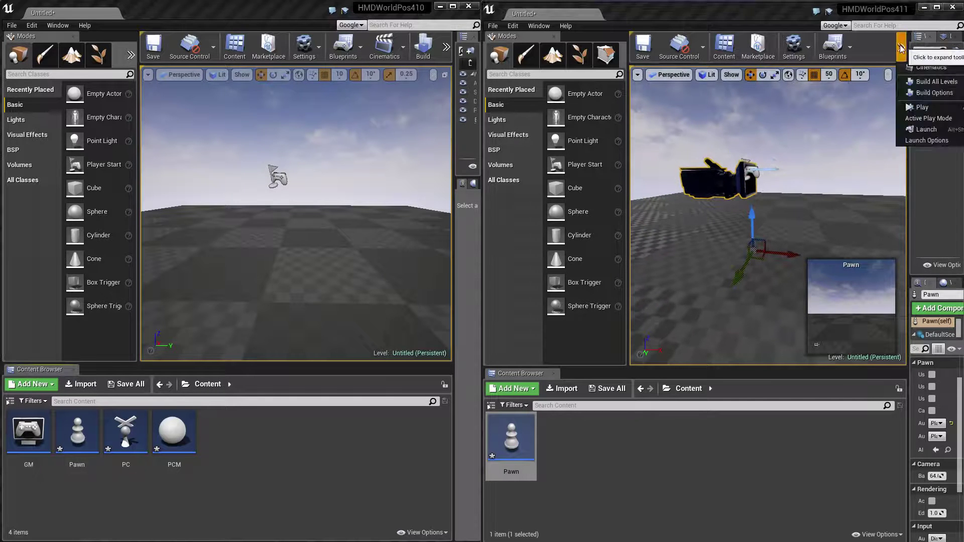
click(921, 108)
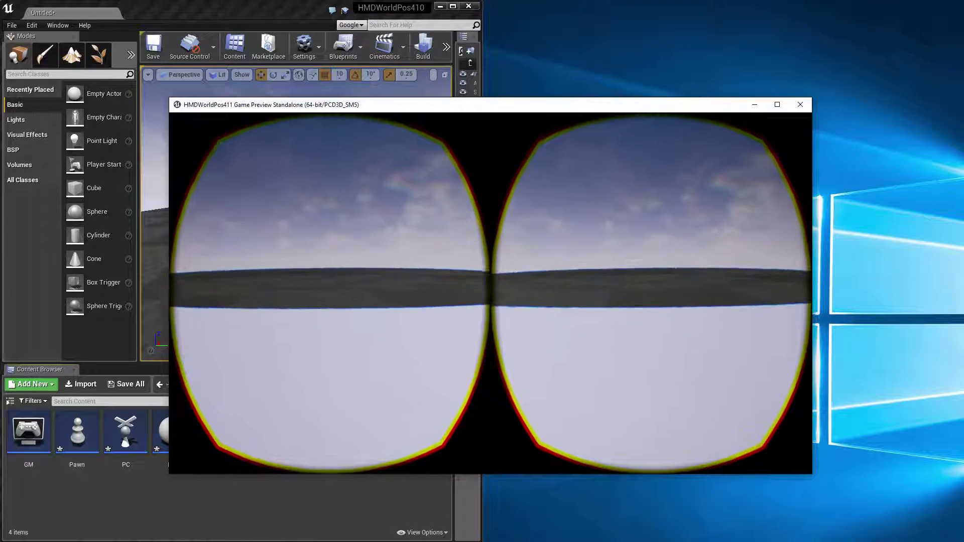
key(Escape)
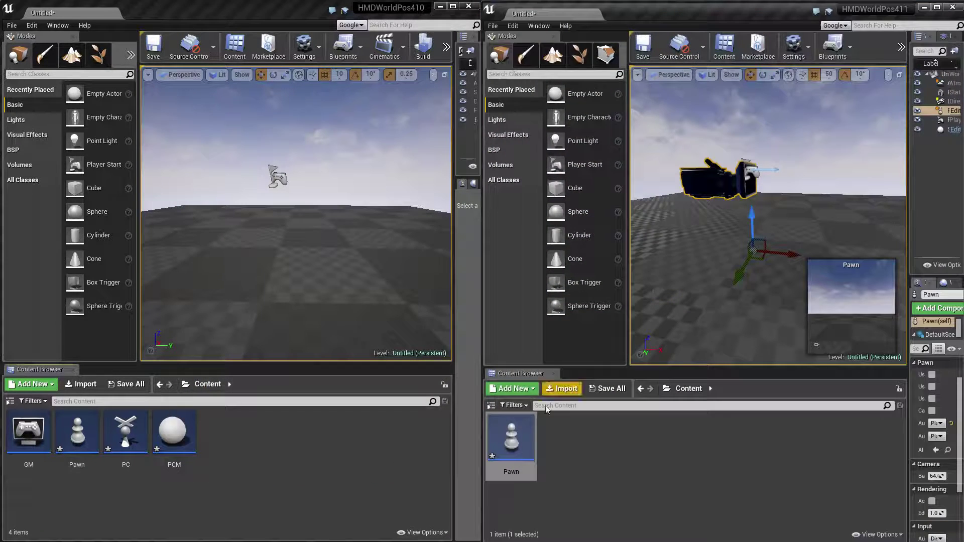
Step: Add a Scene component to the Pawn blueprint and attach the Camera component beneath it
double_click(511, 438)
click(108, 100)
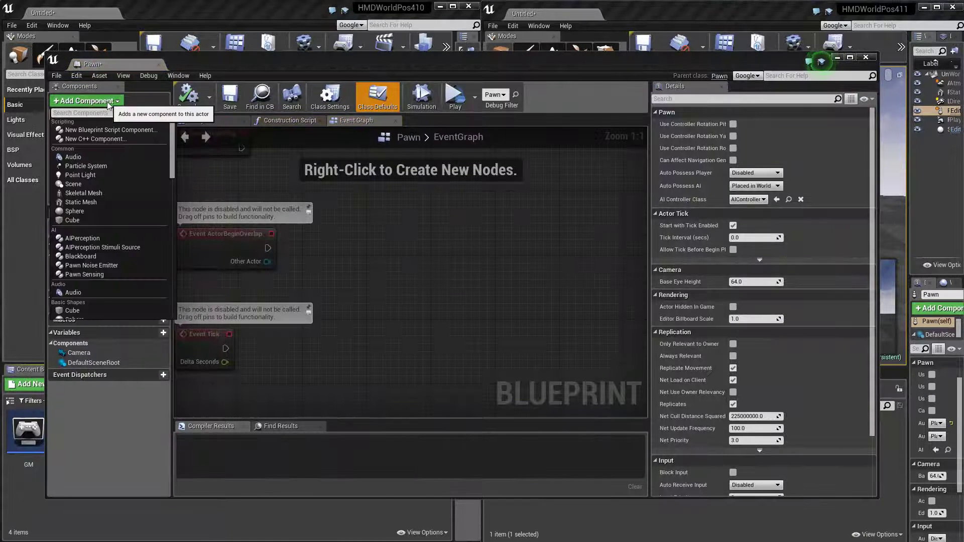
text(sc)
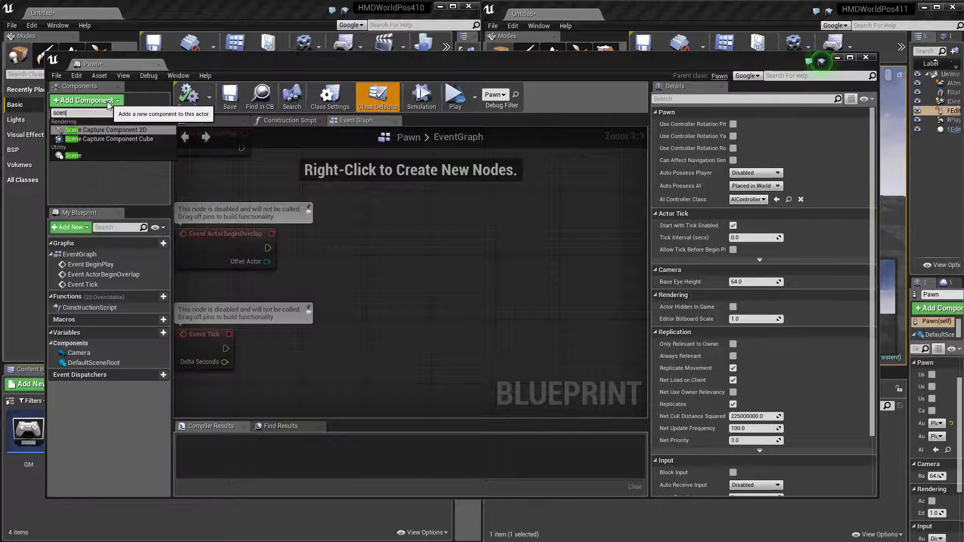
text(en)
click(74, 155)
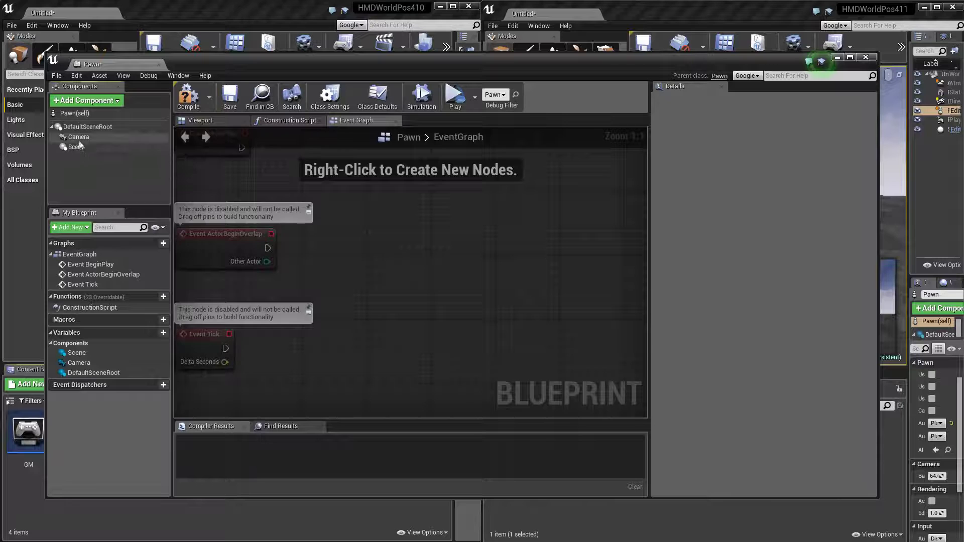
drag(79, 145, 80, 151)
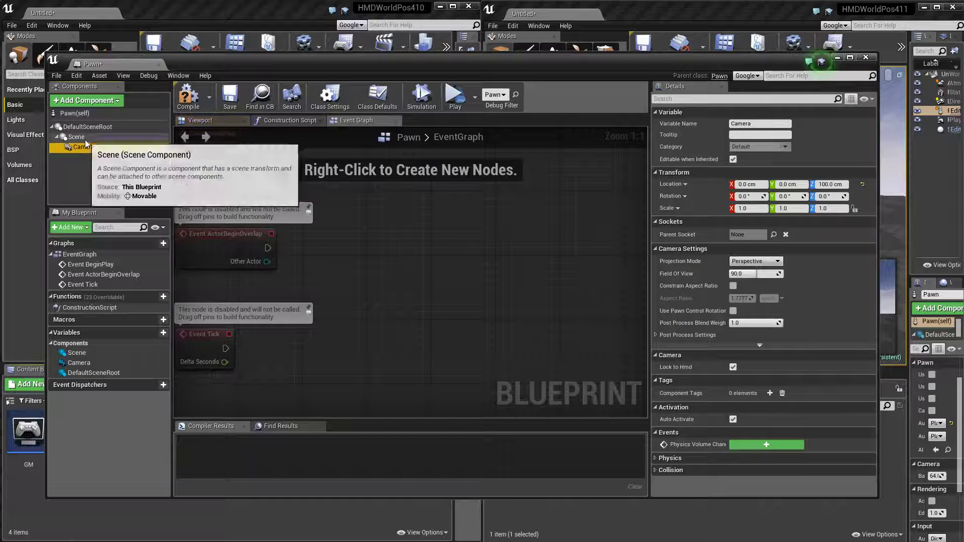
Step: Set the Camera component's Z location to 0 cm and the parent Scene component's Z location to 100 cm
click(187, 121)
click(130, 149)
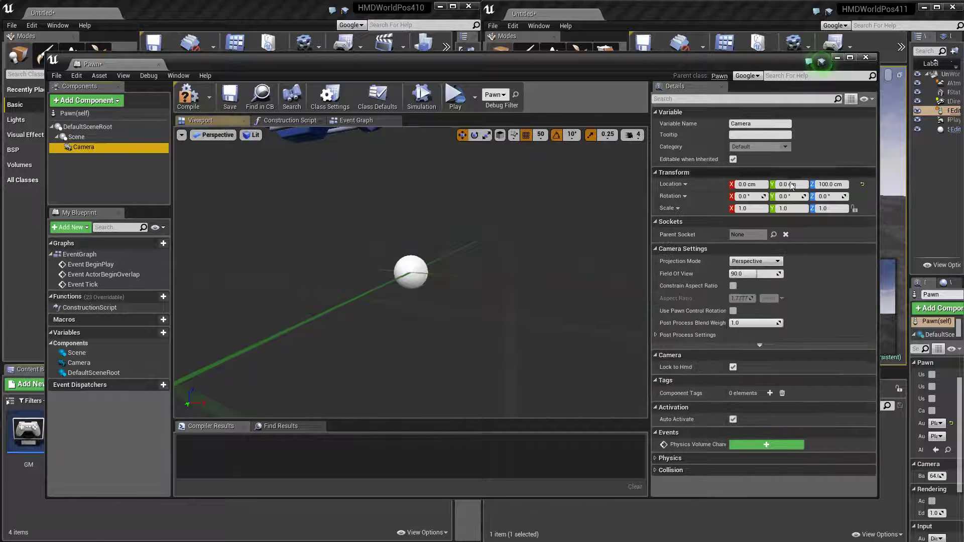
click(833, 184)
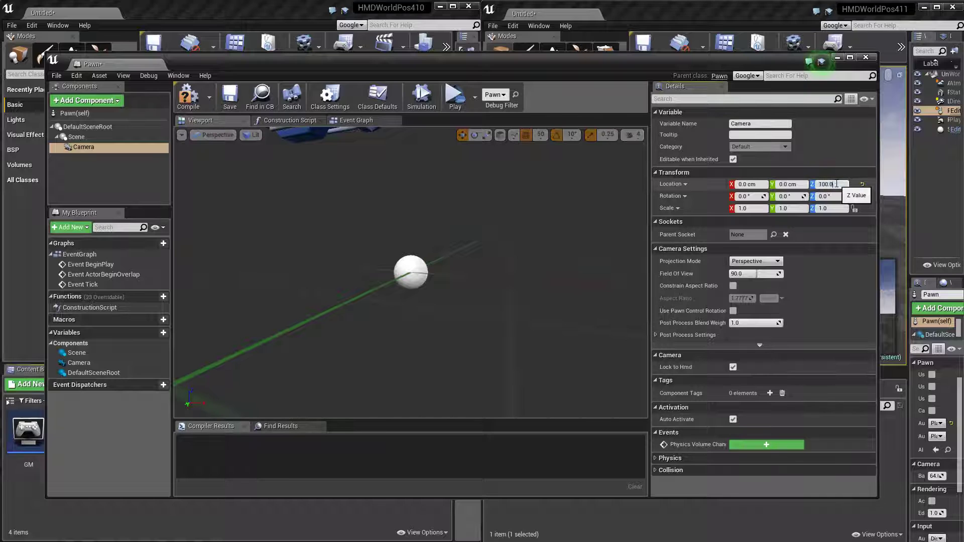
text(0)
key(Return)
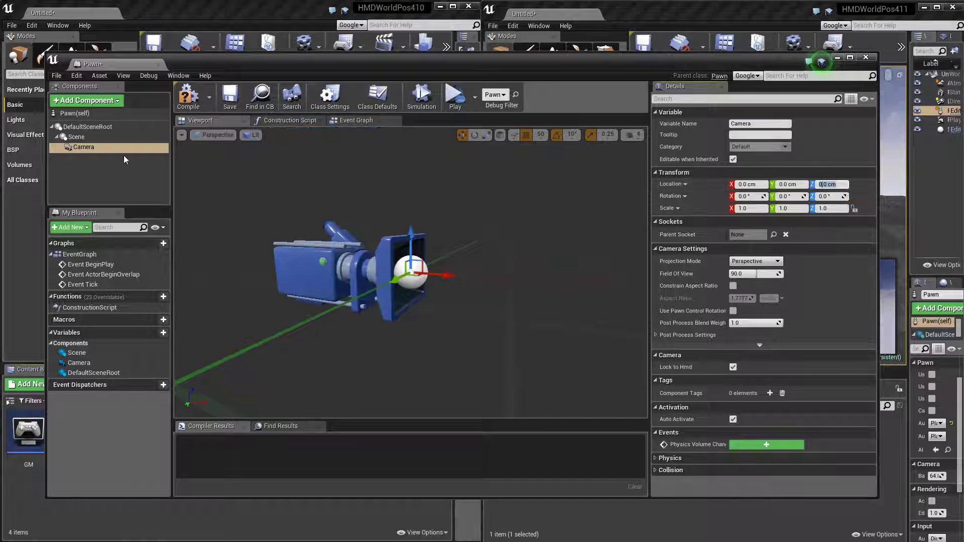
click(76, 137)
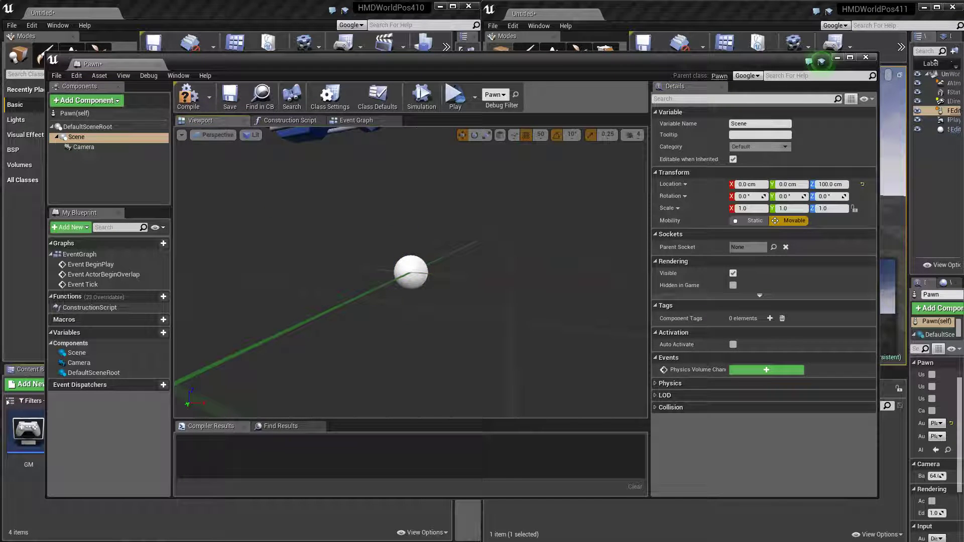
Step: Return to the HMDWorldPos411 level, test the revised pawn in a VR preview and end the preview
click(793, 23)
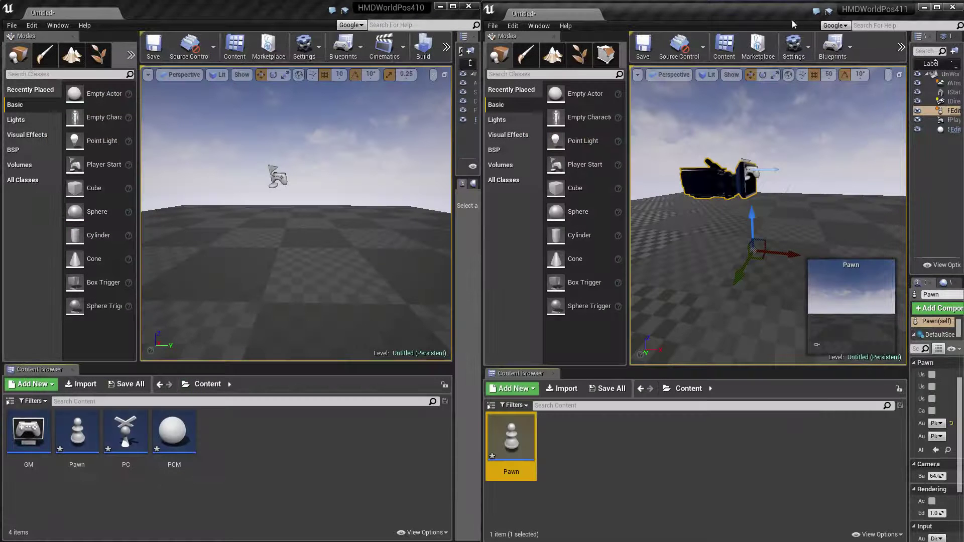
click(901, 48)
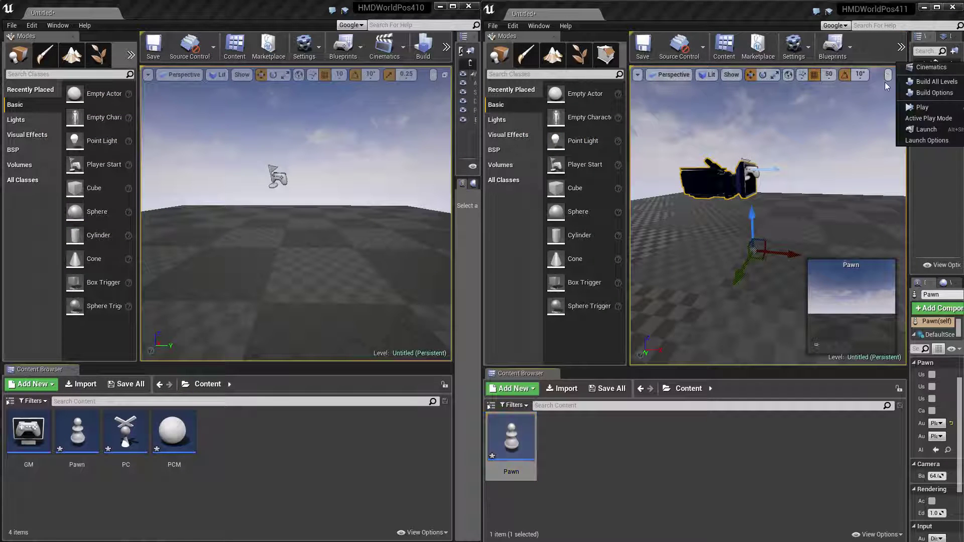
click(919, 109)
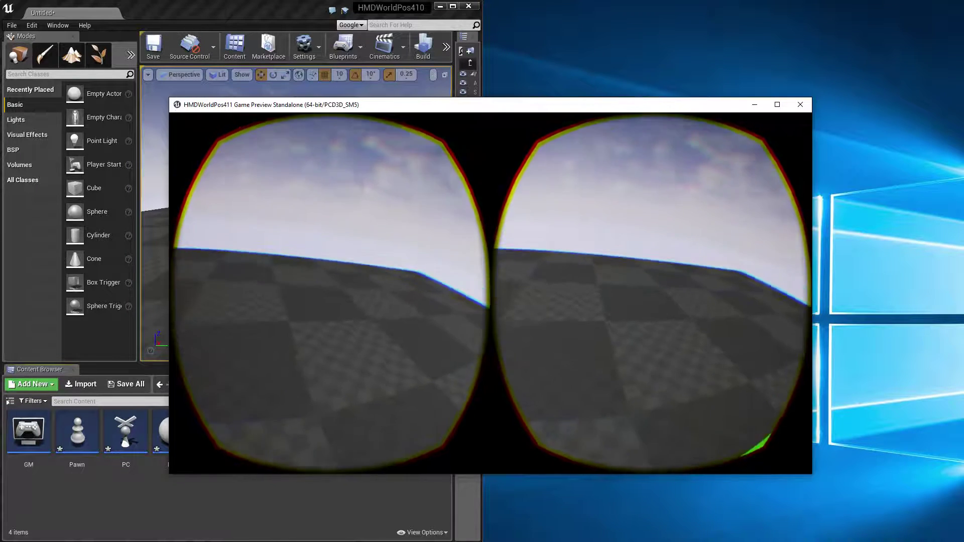
key(Escape)
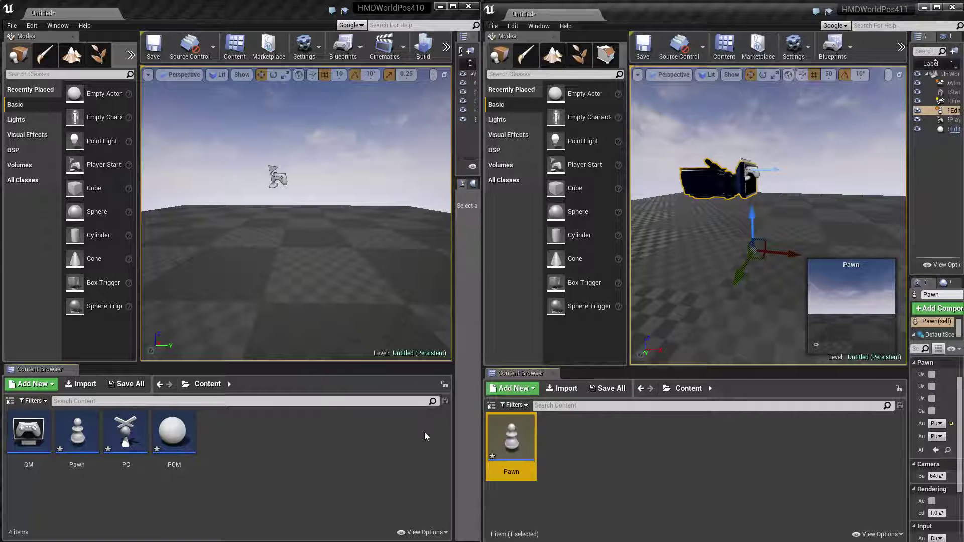
Step: Open the HMDWorldPos411 Pawn blueprint and add a Get Player Camera Manager node to its Event Graph
double_click(525, 438)
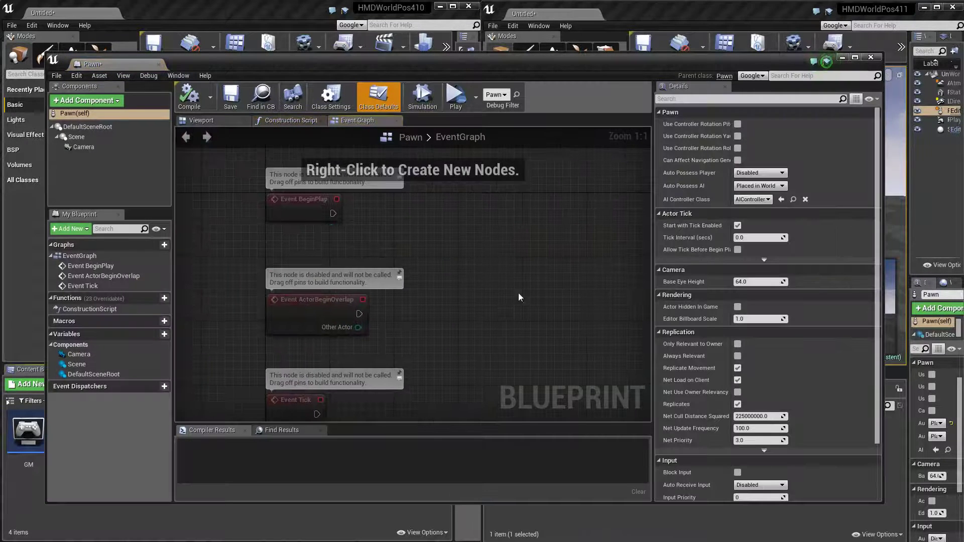
right_click(443, 213)
text(get came)
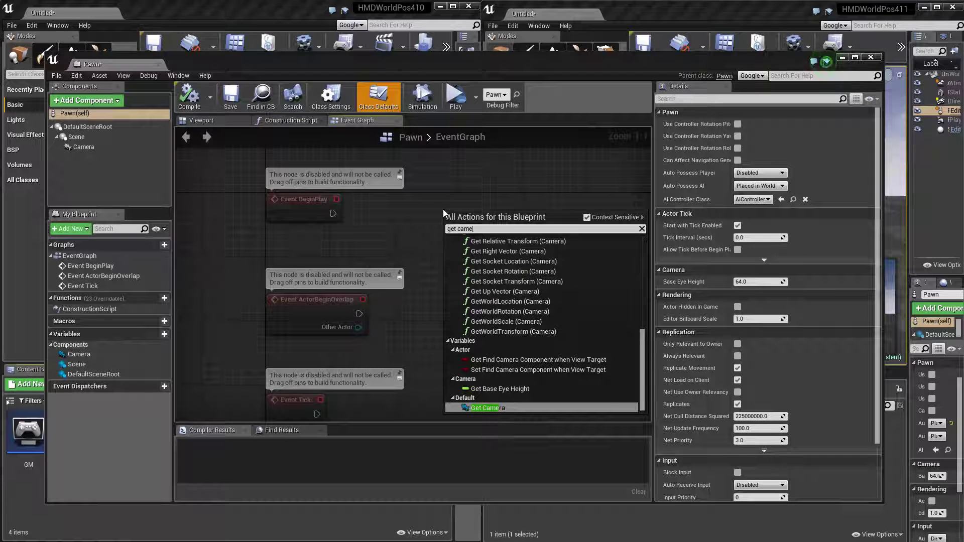
scroll(475, 289, up, 5)
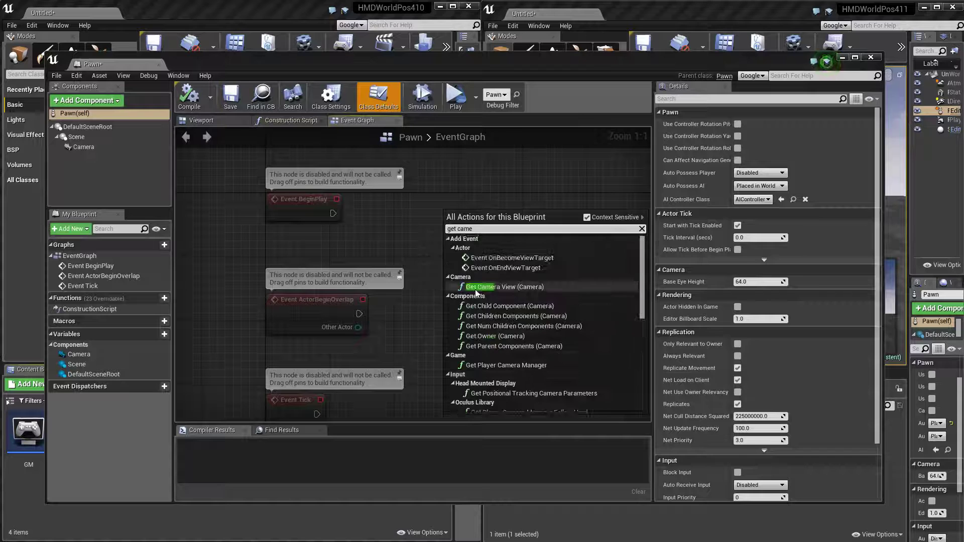
scroll(475, 290, down, 2)
click(506, 317)
right_drag(506, 300, 409, 281)
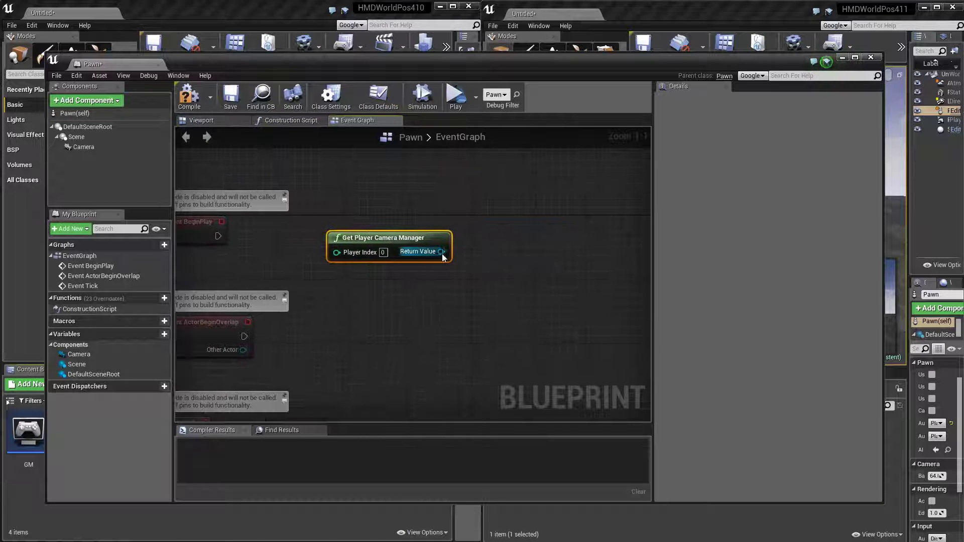
Step: Add a Get Camera Location node connected to the Return Value of Get Player Camera Manager
drag(441, 252, 470, 225)
text(get camera)
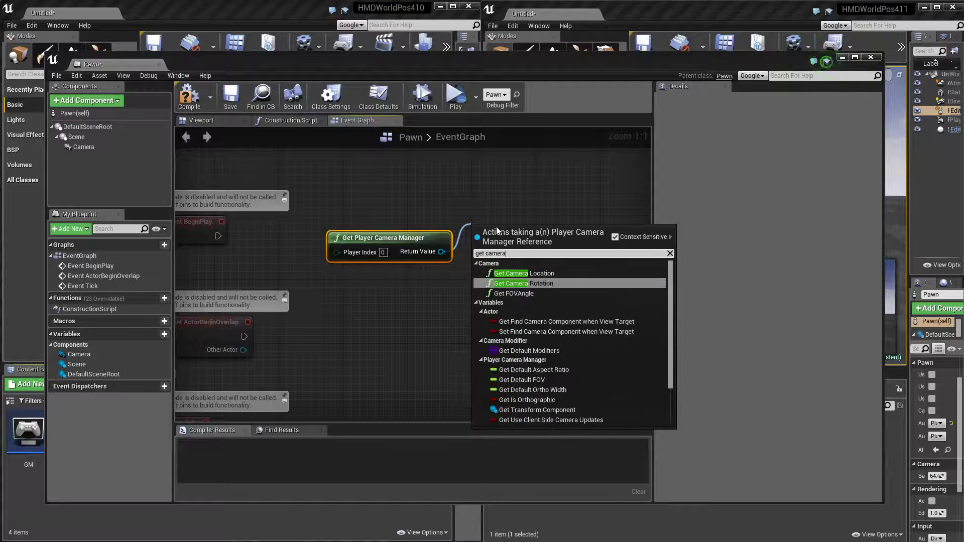
key(Up)
key(Return)
right_drag(522, 206, 451, 248)
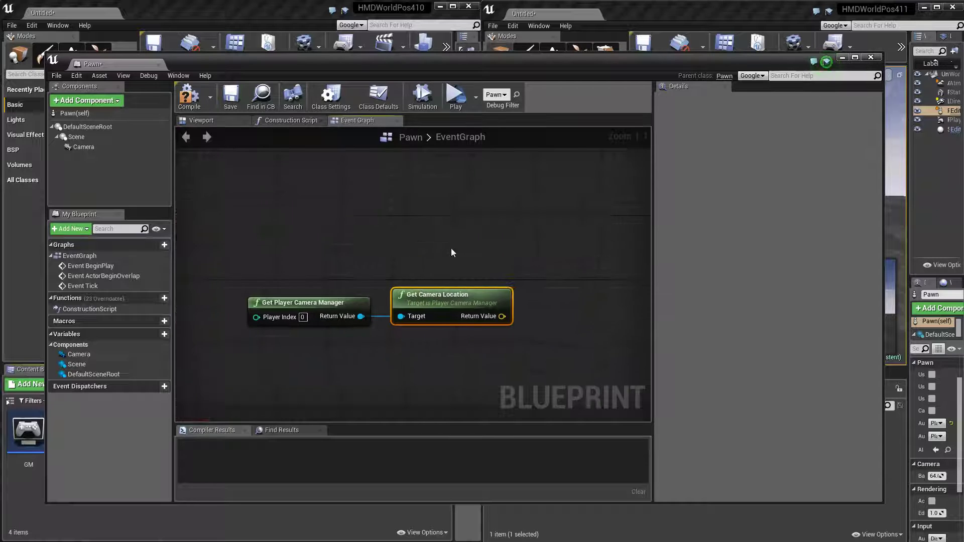
Step: Add a Get Actor Forward Vector node from the camera manager, place it below Get Camera Location, and close the Pawn blueprint
right_click(432, 251)
key(Escape)
drag(360, 316, 389, 247)
text(get forward)
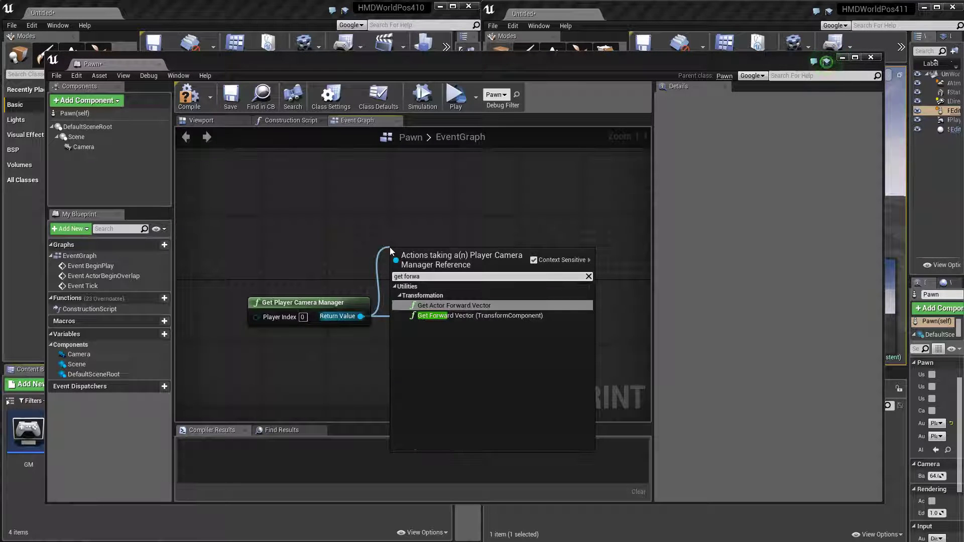
key(Return)
drag(431, 258, 431, 347)
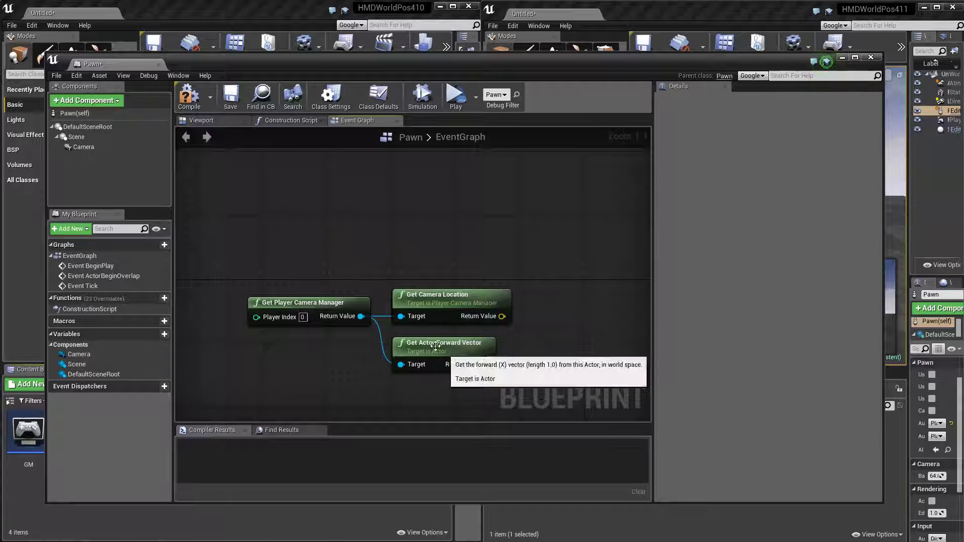
click(155, 67)
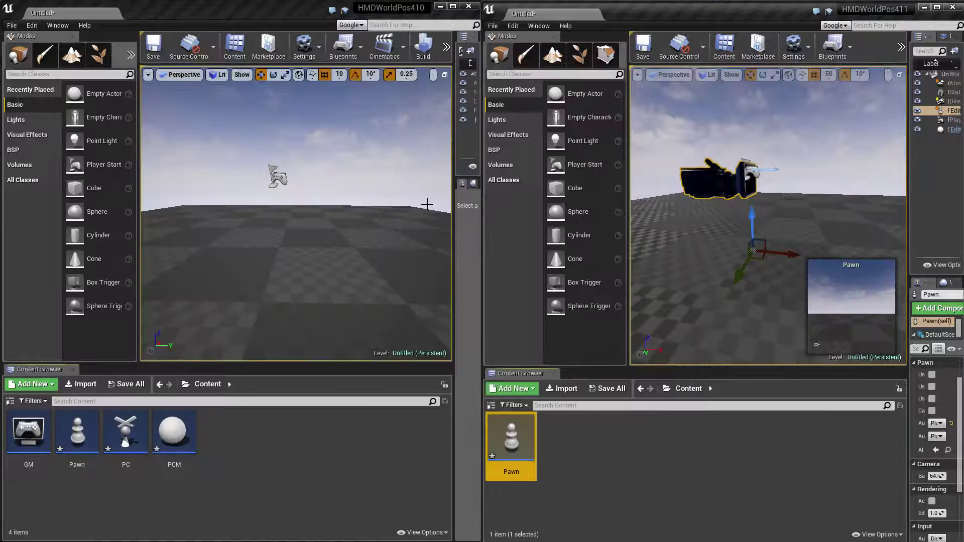
Step: Review the Follow Hmd Orientation setting in the PCM blueprint of HMDWorldPos410, then close the blueprint
click(565, 442)
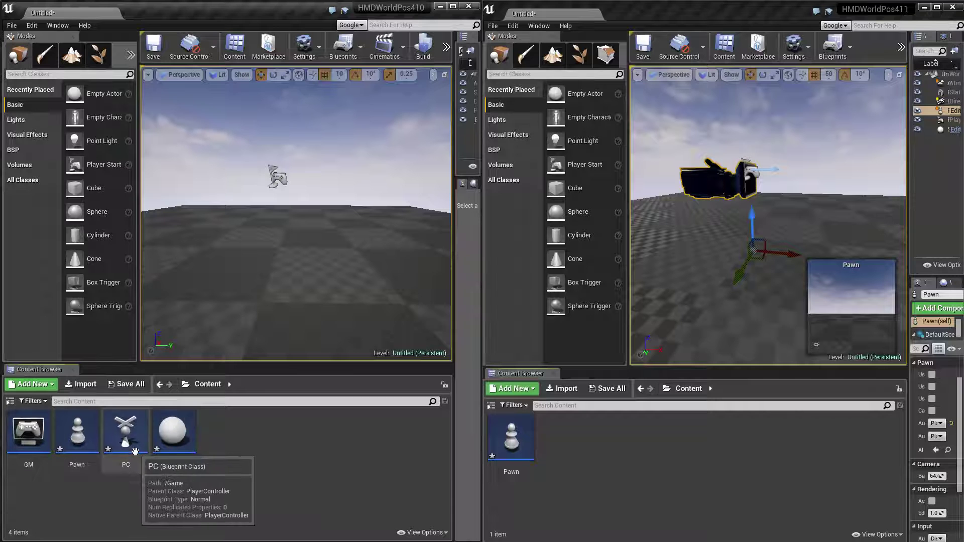
double_click(174, 430)
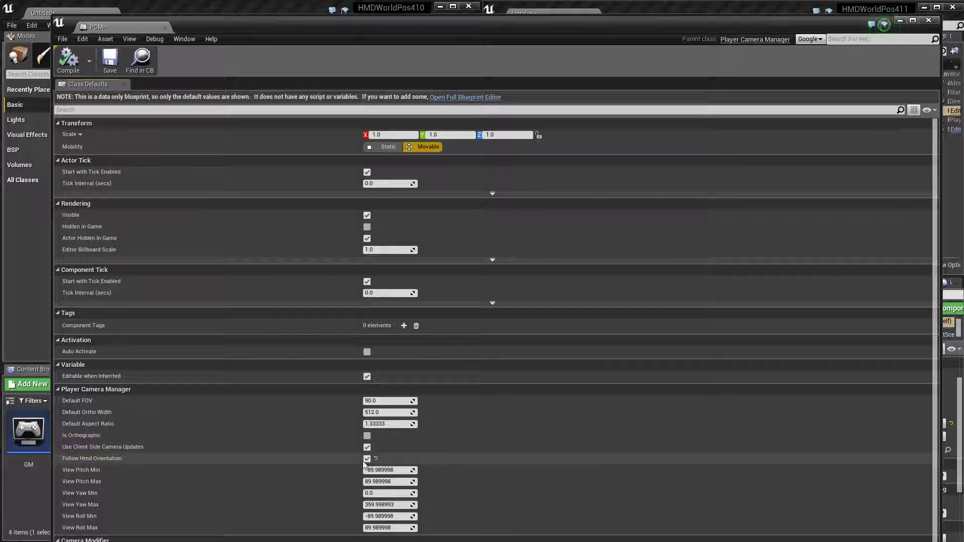
click(166, 27)
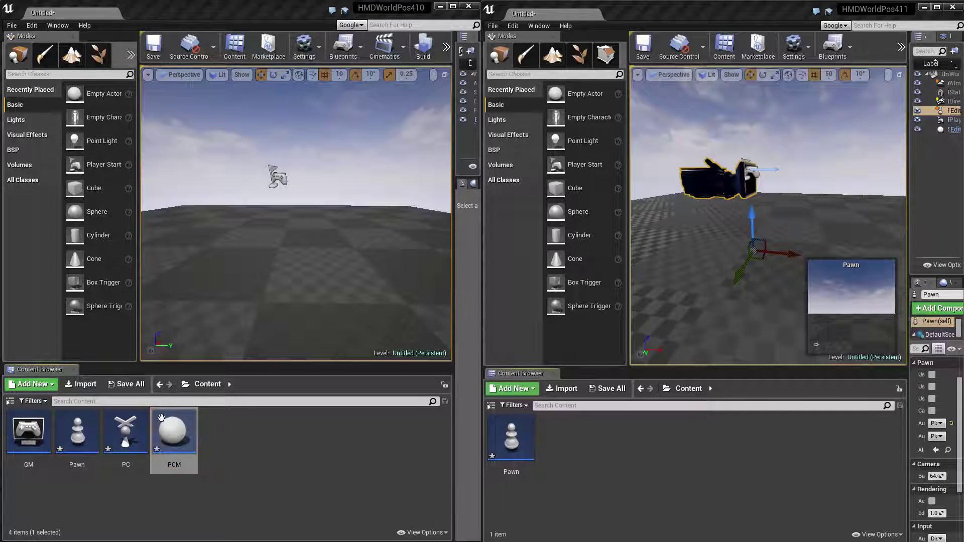
click(241, 439)
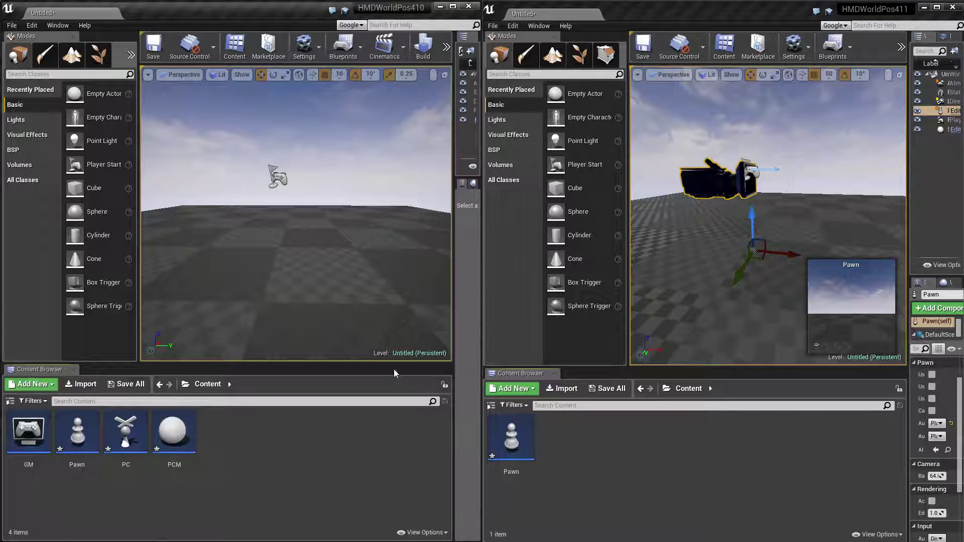